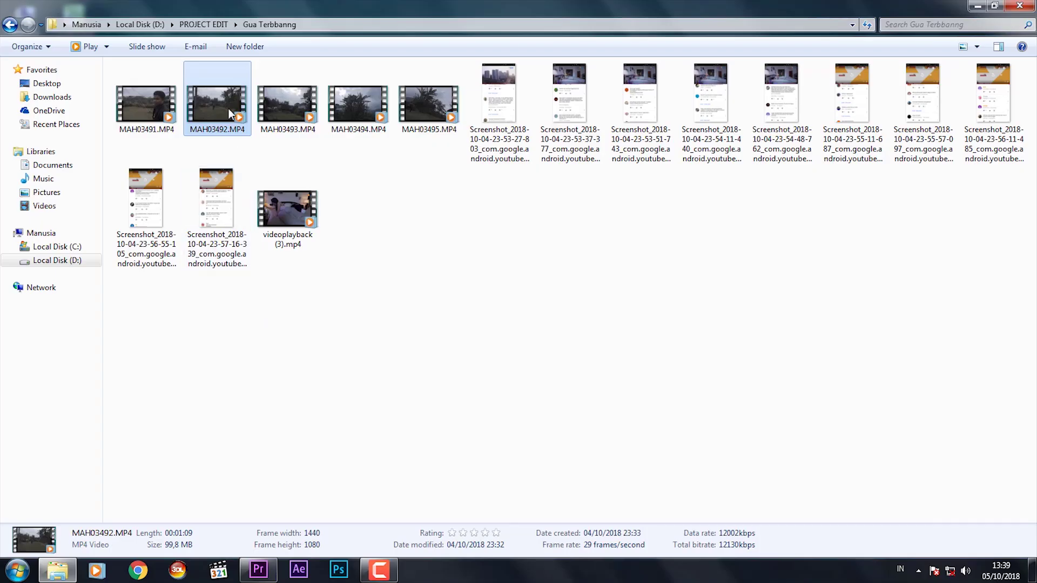
Drag MAH03492.MP4 from the Gua Terbbanng Explorer folder into the Premiere Pro Project panel
mouse_move(228, 108)
left_mouse_down()
mouse_move(277, 178)
mouse_move(95, 127)
left_mouse_up()
Set an out point at 00:00:56:05 in MAH03492.MP4 and drop the 10:26 range into a new MAH03492 sequence
double_click(53, 125)
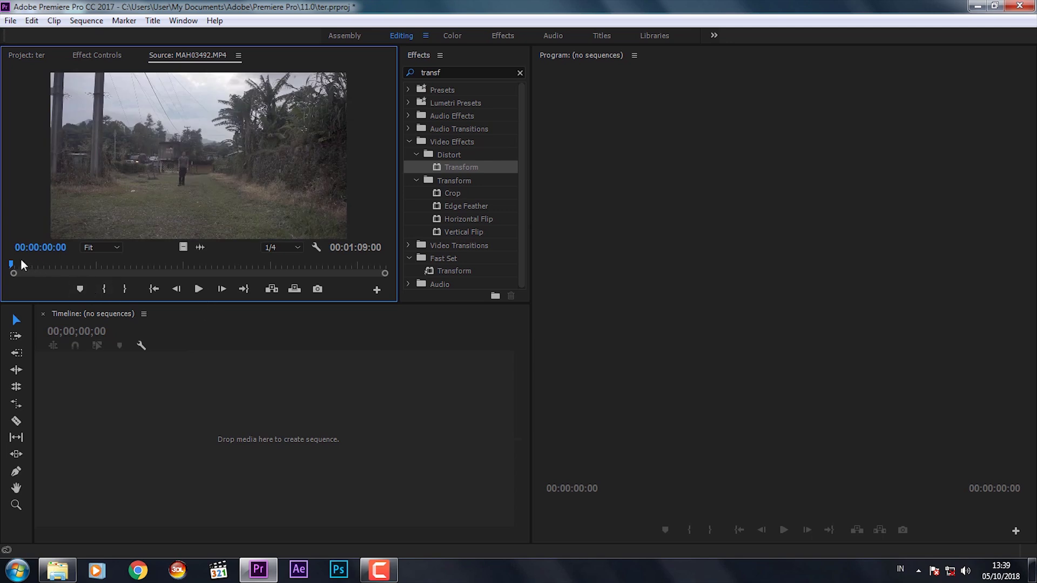
left_click_drag(84, 267, 240, 280)
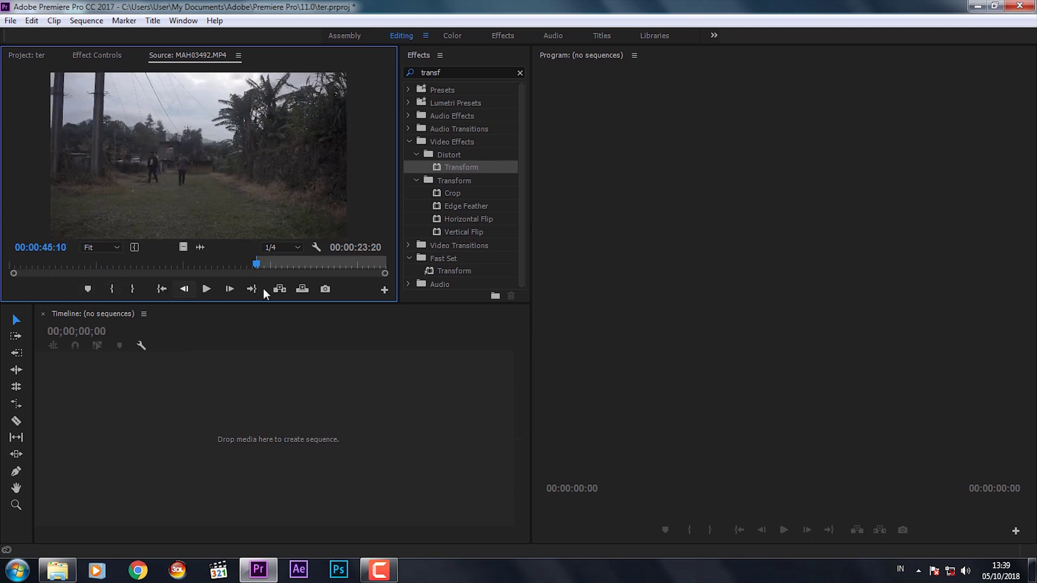
left_click_drag(258, 261, 305, 261)
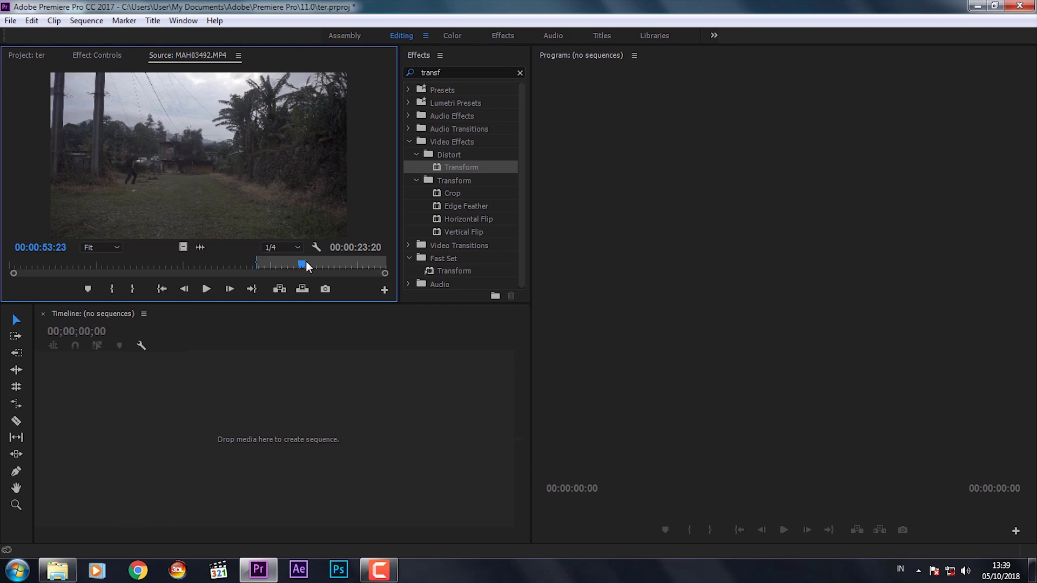
left_click_drag(315, 265, 318, 264)
left_click(133, 289)
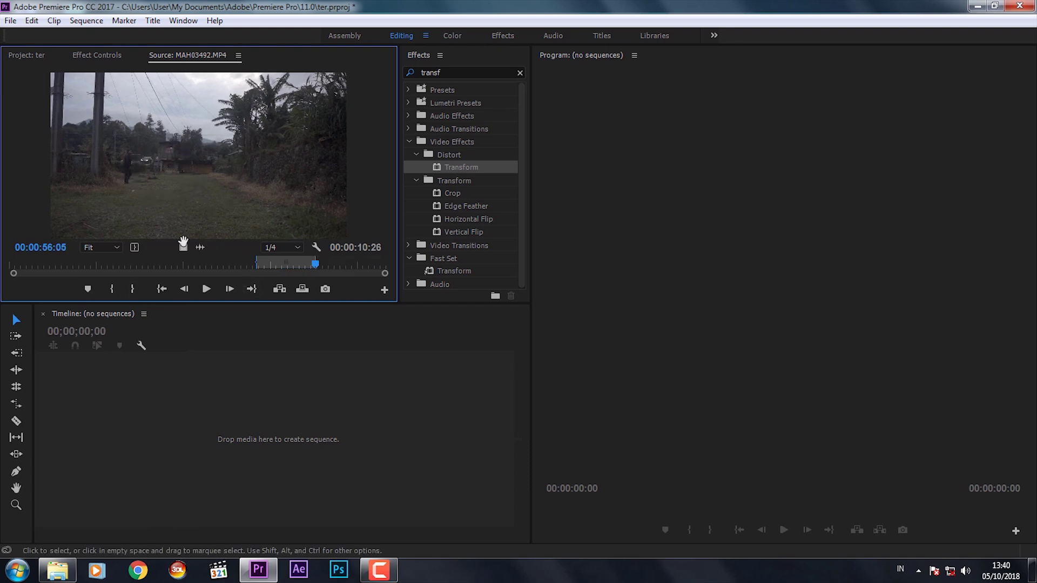
left_click_drag(242, 376, 230, 431)
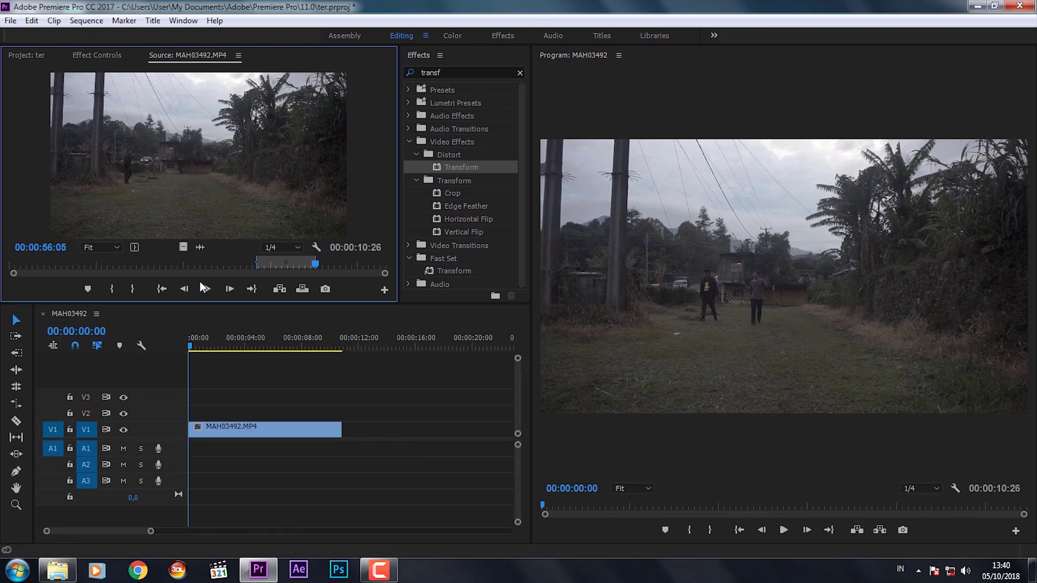
Scrub and play the MAH03492 sequence to review the walking man's action around four seconds
left_click(27, 55)
left_click_drag(199, 345, 222, 346)
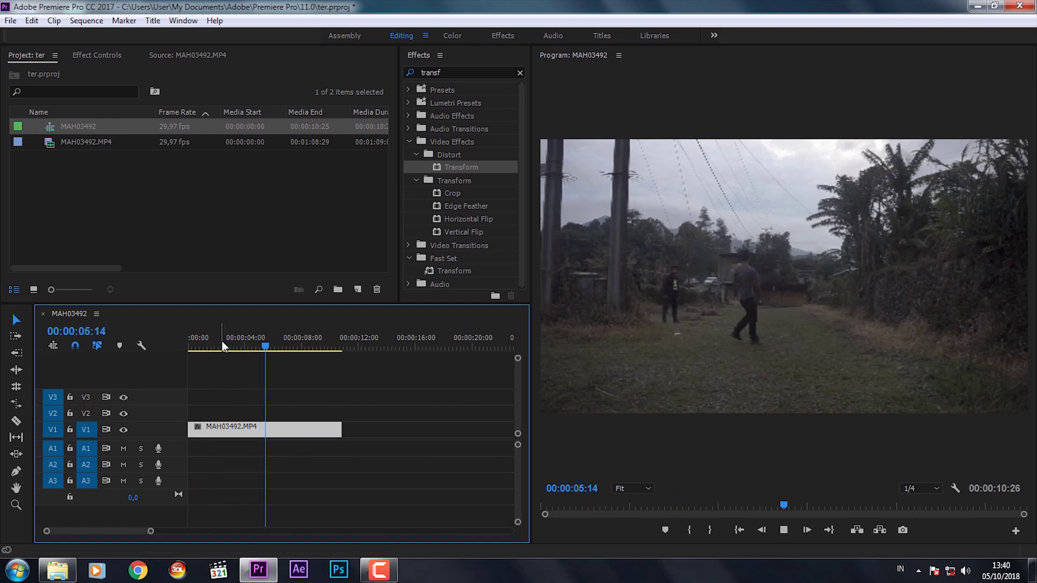
key("space")
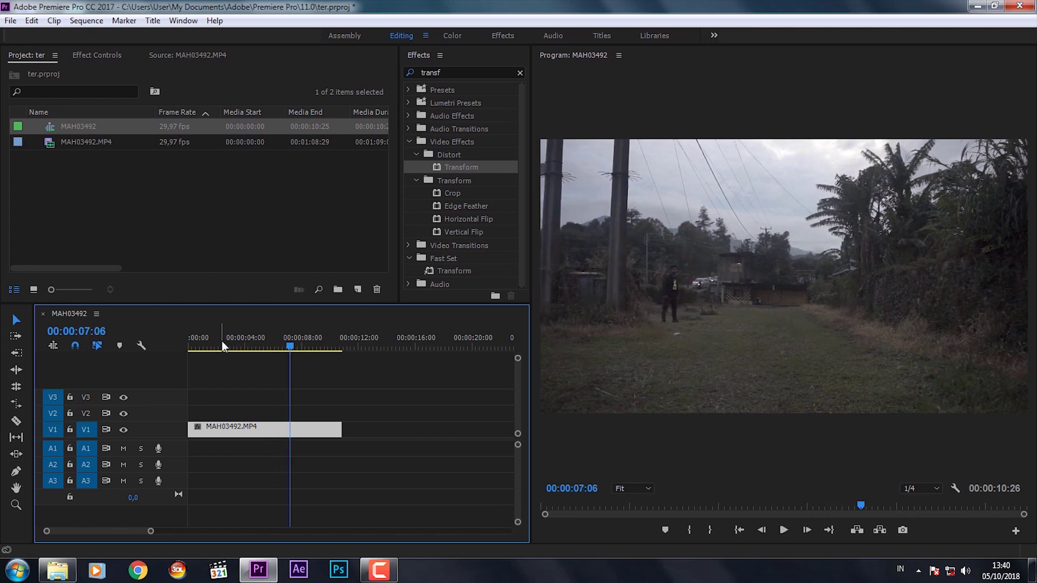
left_click_drag(251, 348, 250, 348)
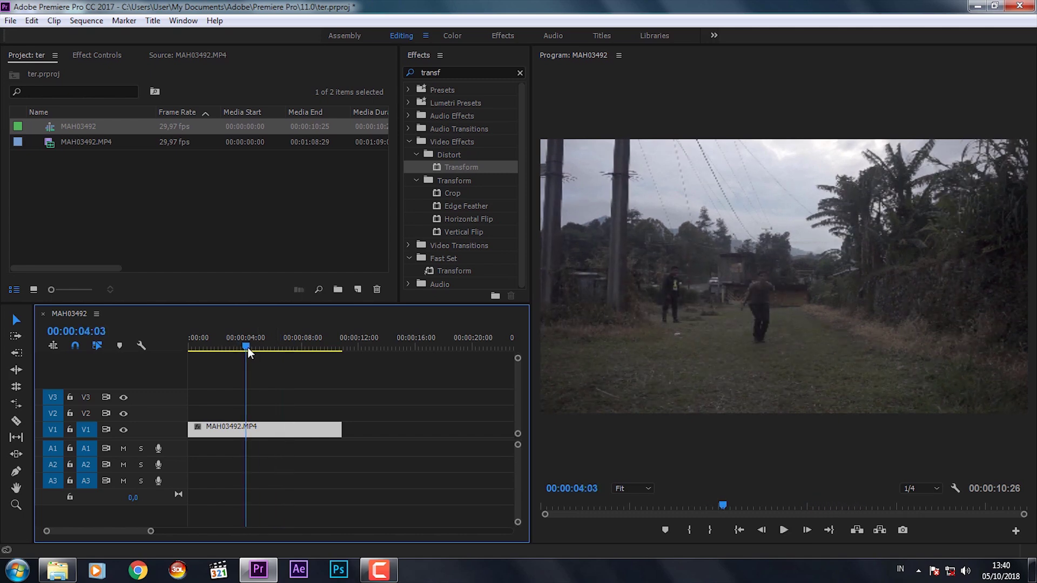
Frame-step the playhead to 00:00:04:11, where the man stands in the path
left_click(803, 537)
left_click(803, 537)
left_click(803, 536)
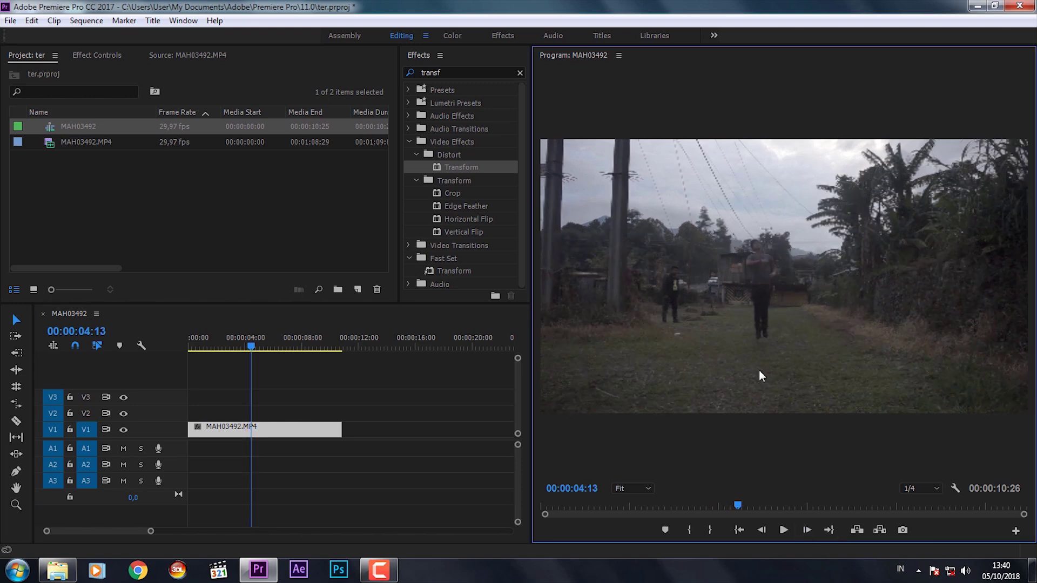
left_click(763, 530)
left_click(762, 530)
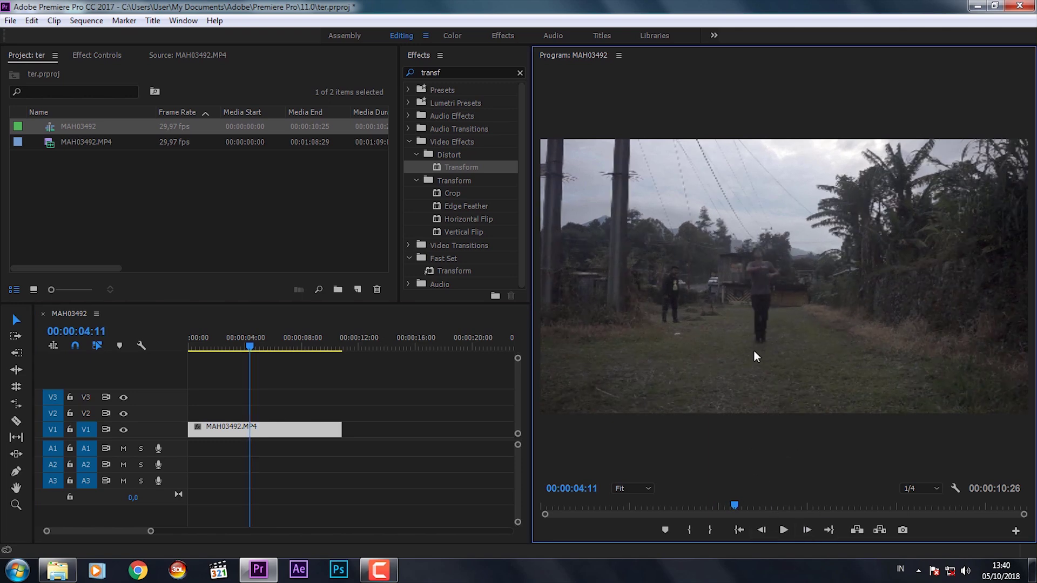
Razor the V1 clip at 00:00:04:11
key("c")
key("v")
left_click(17, 422)
left_click(252, 432)
key("v")
left_click(297, 430)
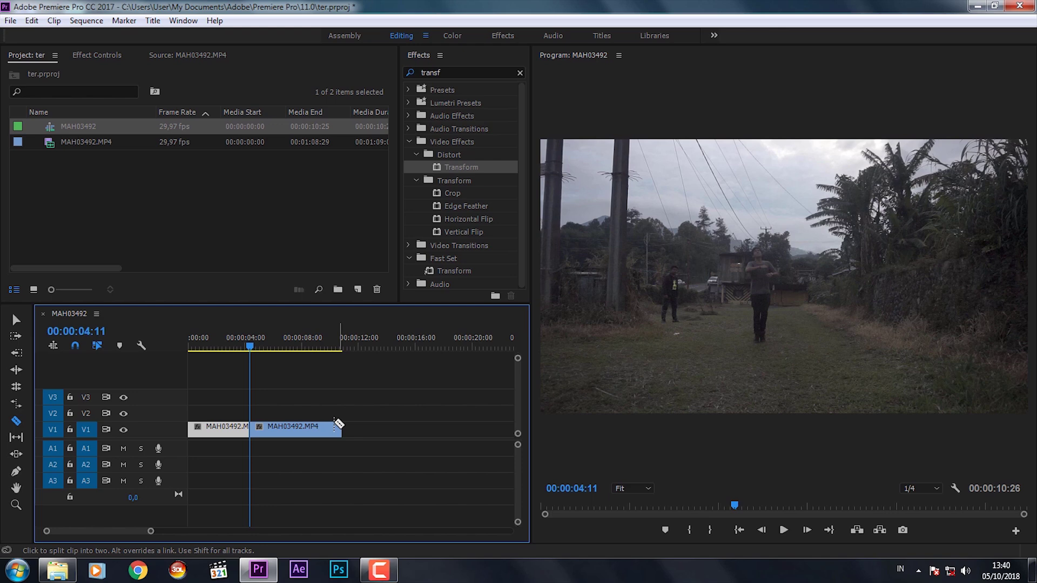
left_click(227, 430)
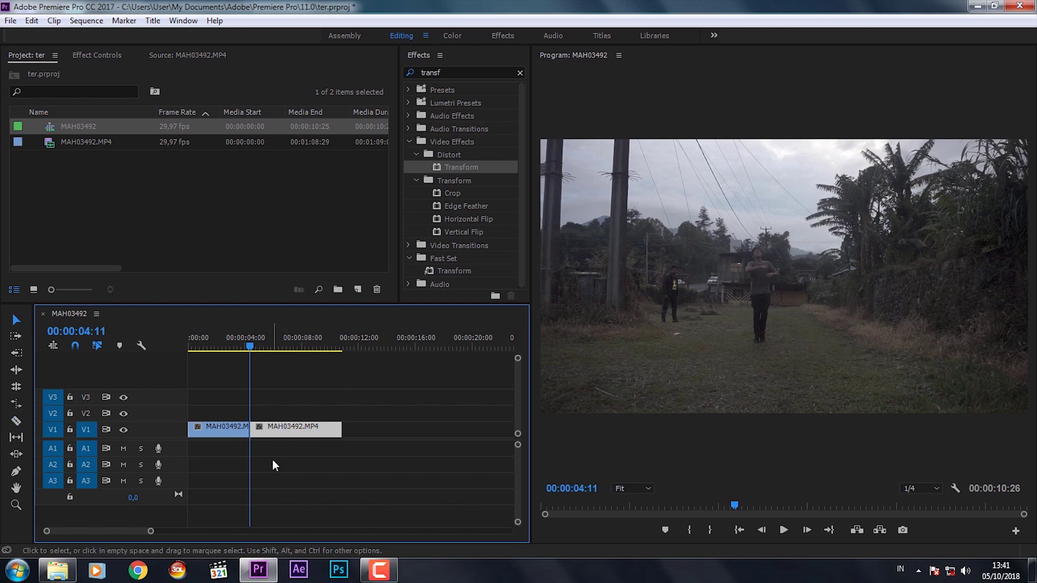
Duplicate the second half onto V2, apply Add Frame Hold, and move it later in the timeline
left_click_drag(280, 425, 280, 417)
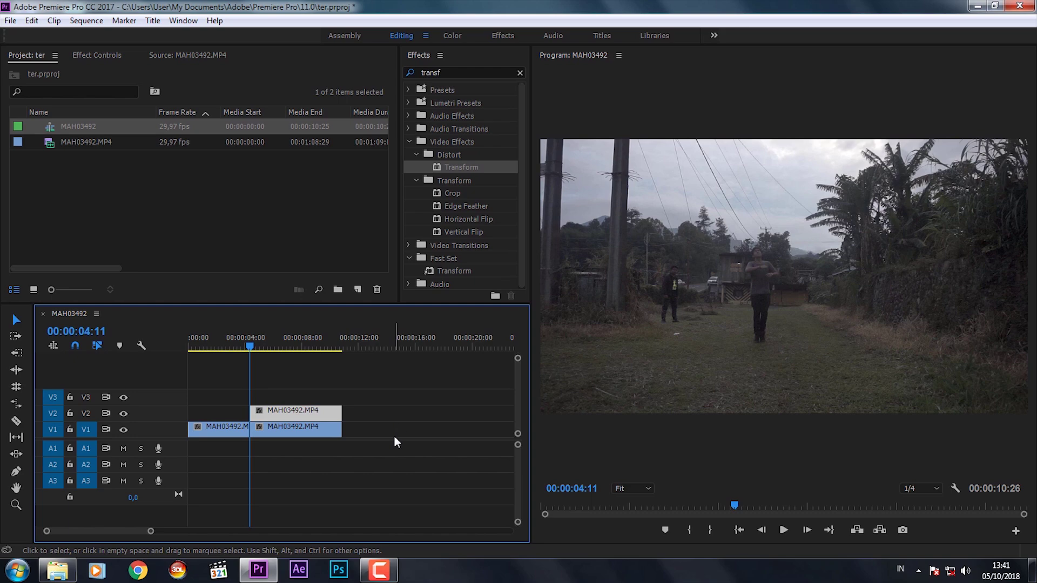
right_click(308, 417)
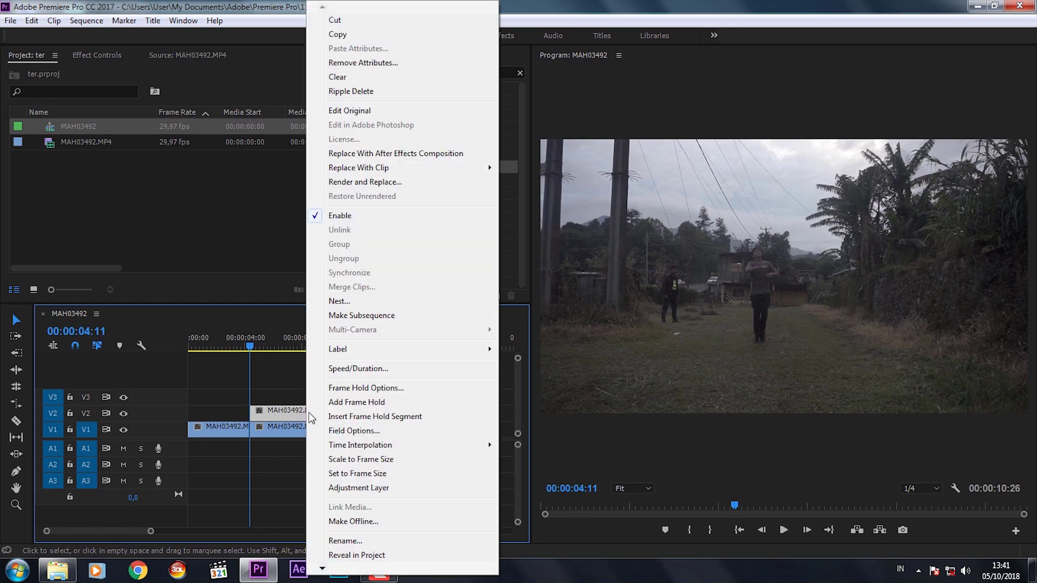
left_click(369, 409)
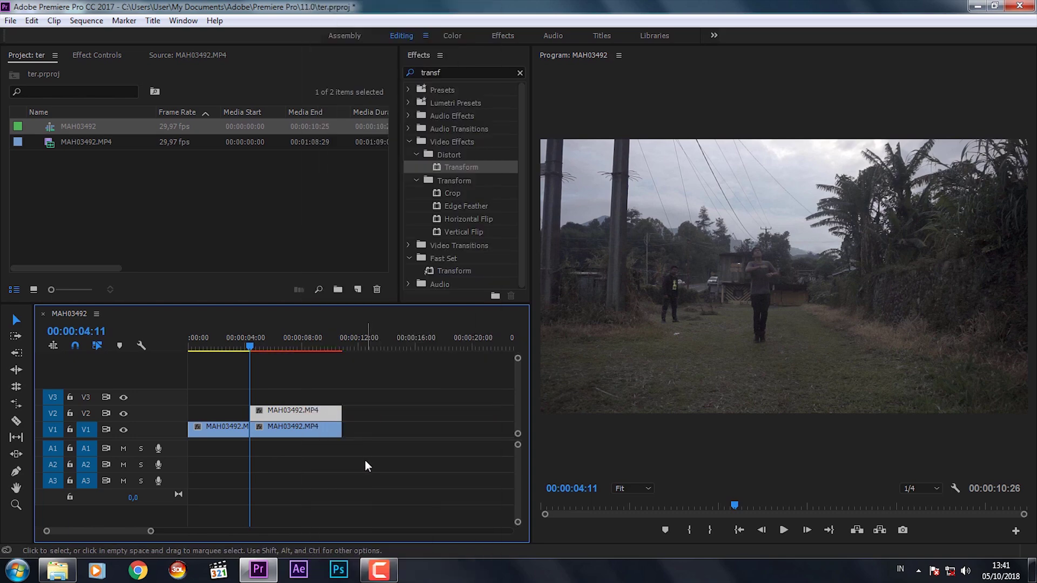
left_click_drag(274, 415, 469, 415)
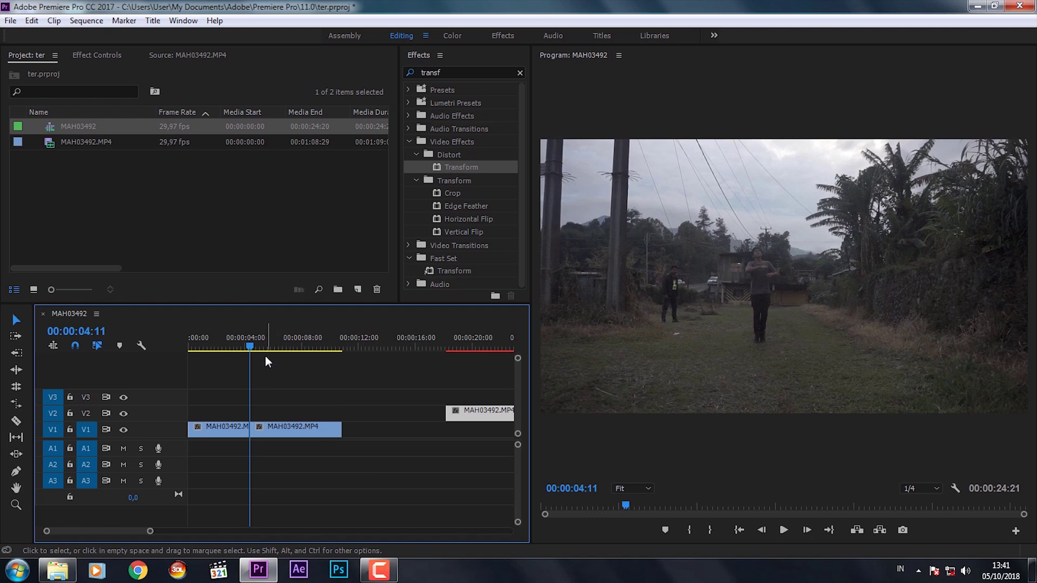
left_click_drag(152, 535, 138, 533)
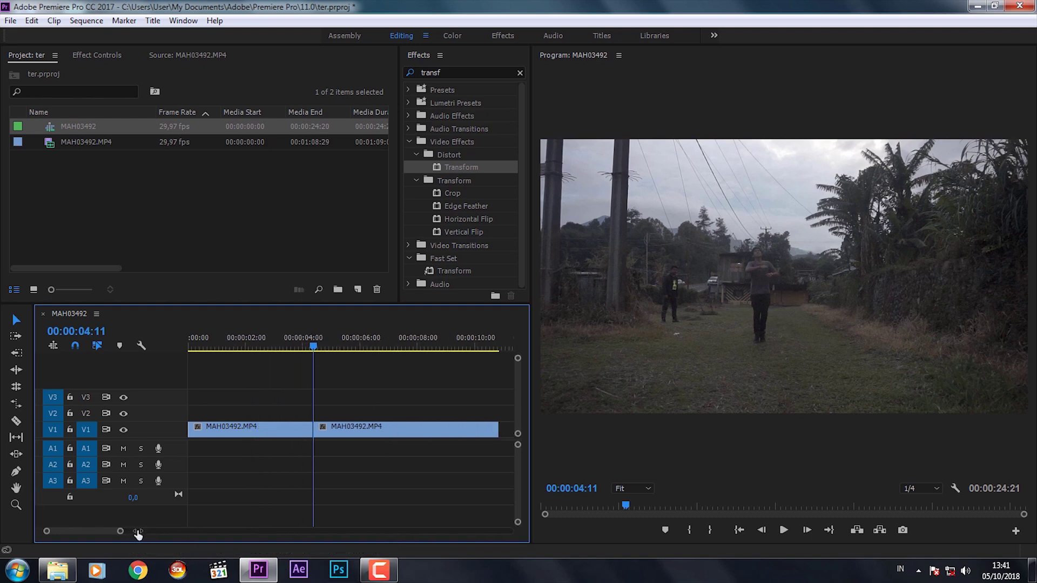
Cut the V1 clip at 00:00:07:21 and delete the piece after the cut
key("Right")
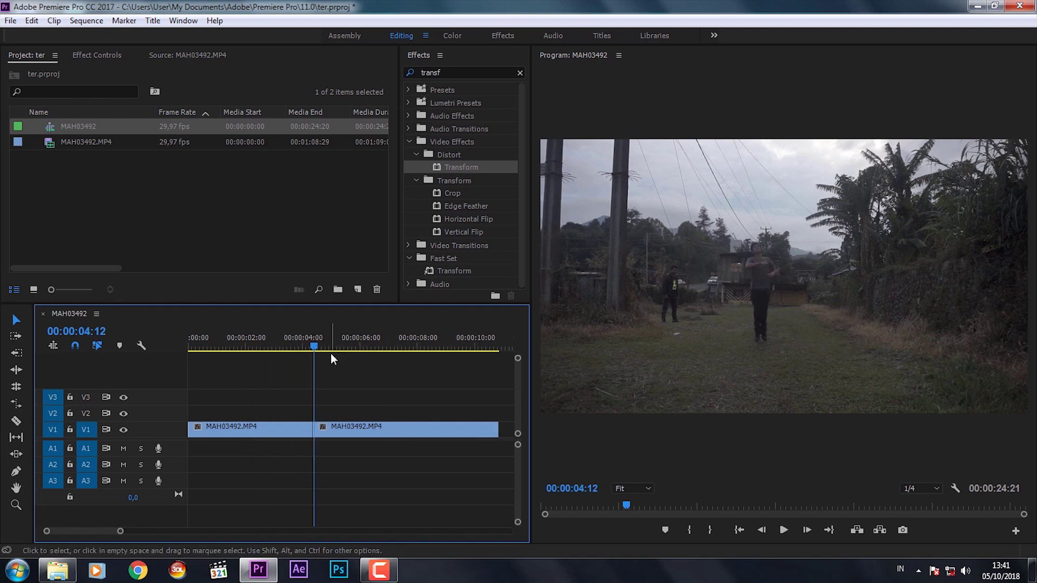
left_click_drag(318, 348, 393, 358)
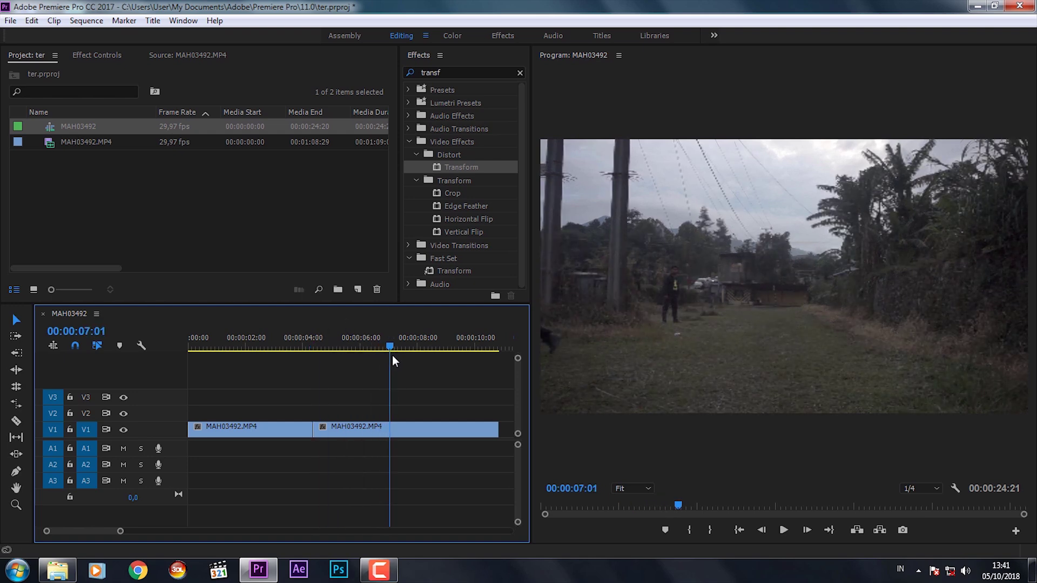
left_click_drag(394, 359, 409, 355)
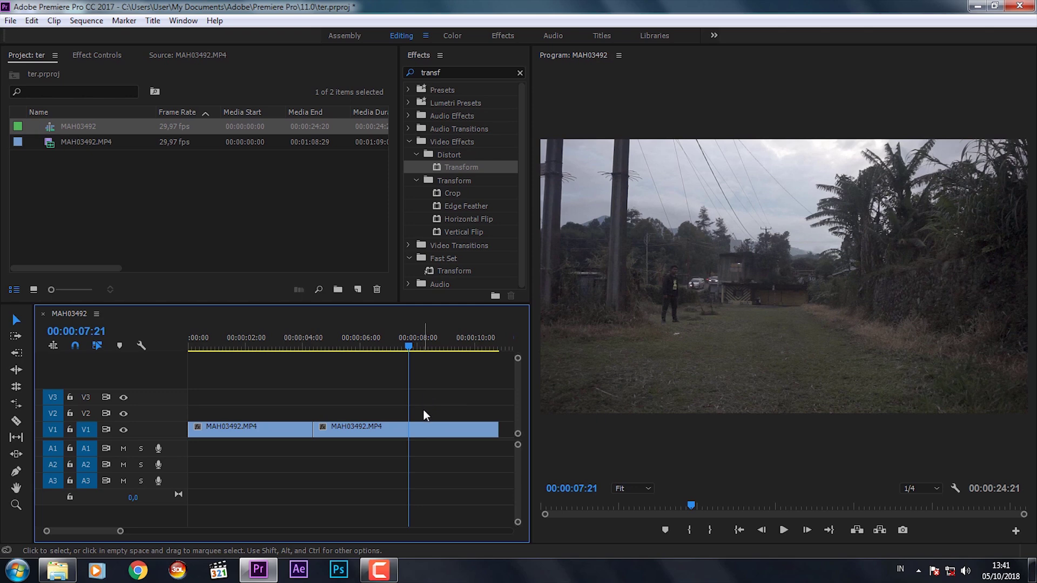
left_click(16, 421)
left_click(409, 431)
key("v")
left_click(402, 431)
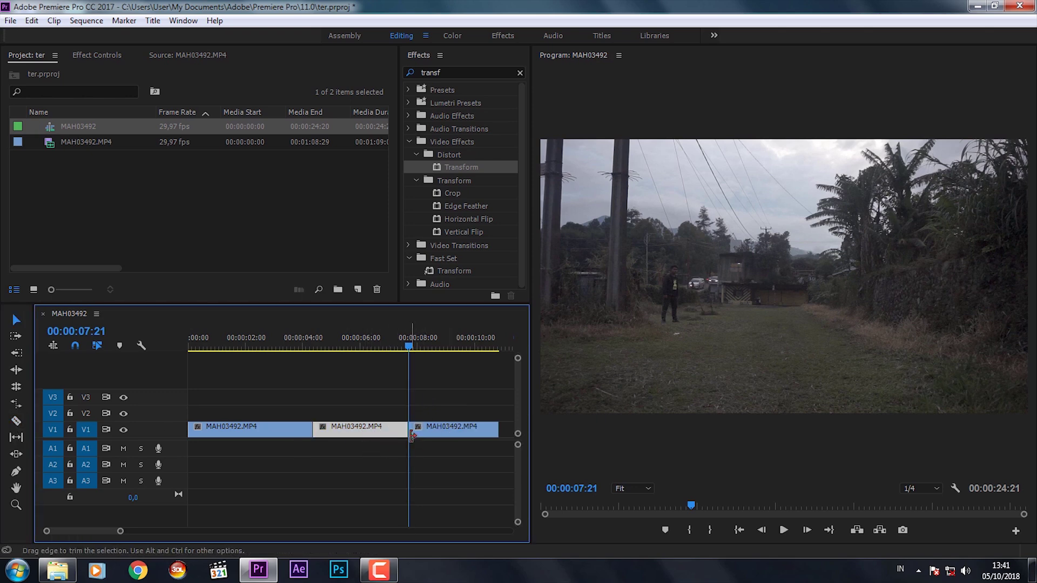
key("Delete")
Play back the shortened shot and move the frozen V2 copy back near the 04:11 cut
left_click_drag(465, 432, 369, 438)
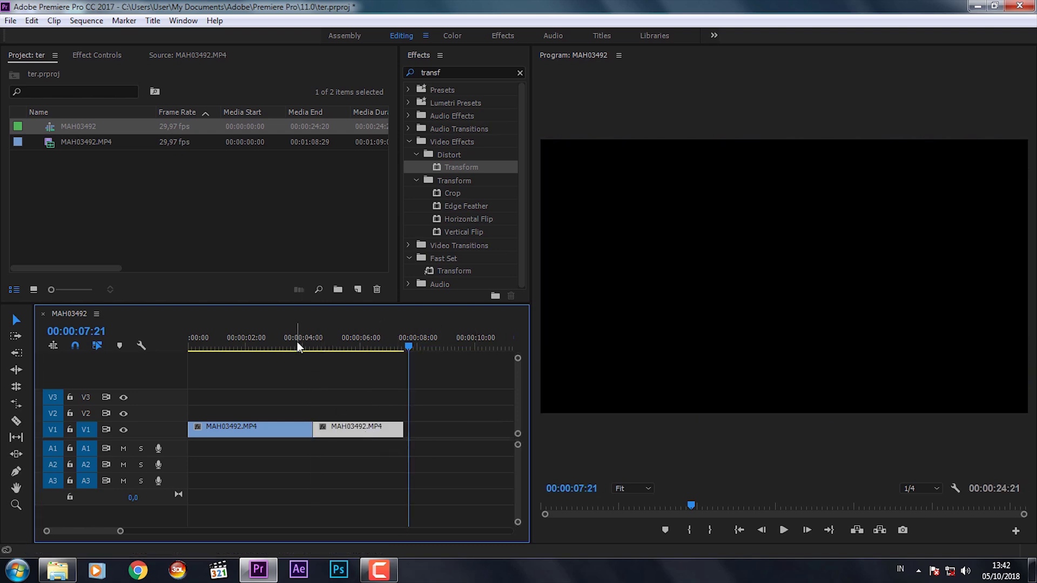
left_click(297, 342)
key("space")
key("space")
left_click_drag(121, 531, 162, 531)
left_click_drag(443, 413, 269, 416)
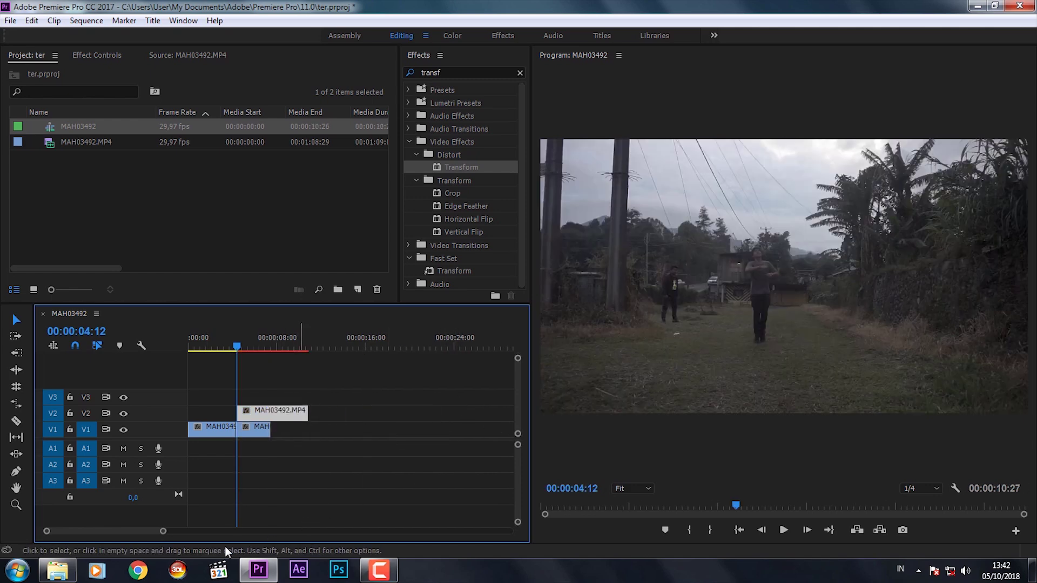
Snap the frozen V2 copy to start exactly at 00:00:04:11 and show its motion settings
left_click_drag(163, 531, 63, 531)
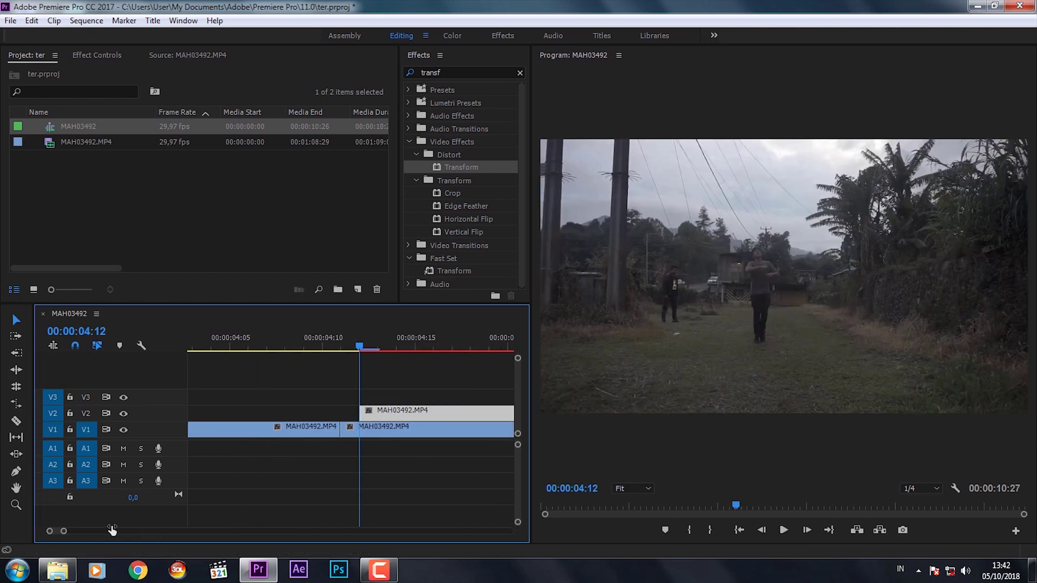
left_click_drag(420, 415, 401, 413)
mouse_move(362, 349)
left_mouse_down()
mouse_move(340, 349)
mouse_move(380, 350)
mouse_move(328, 358)
left_mouse_up()
right_click(361, 413)
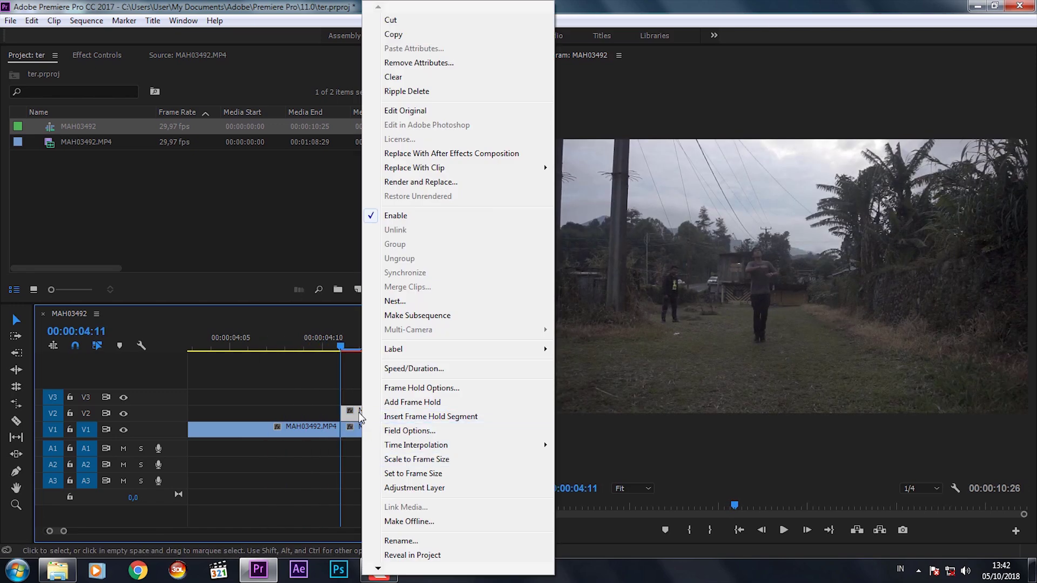
left_click(347, 408)
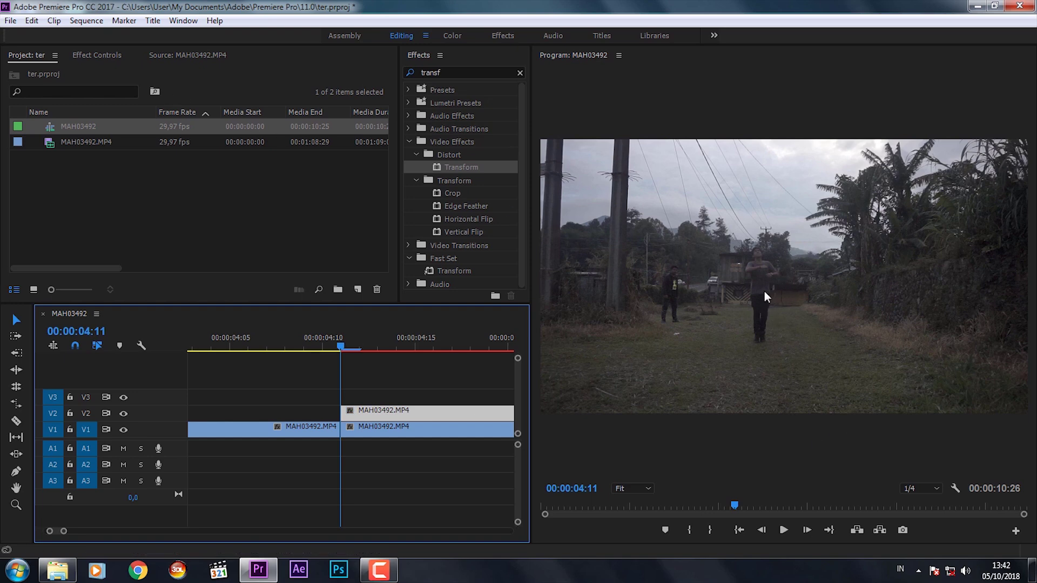
left_click(97, 56)
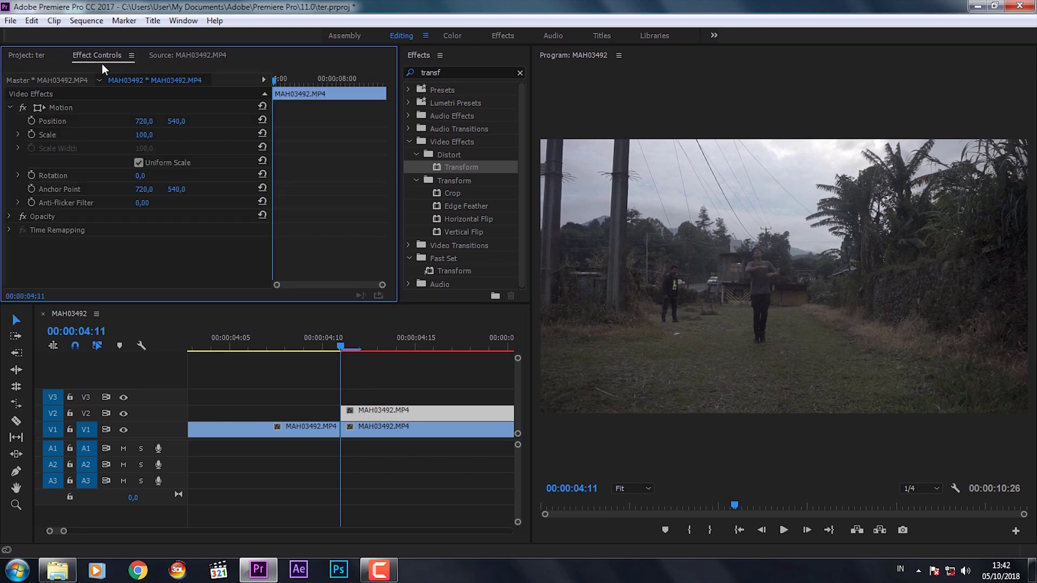
Start a free-draw Bezier opacity Mask (1) on the V2 copy with the Program monitor at 200%
left_click(8, 216)
left_click(69, 230)
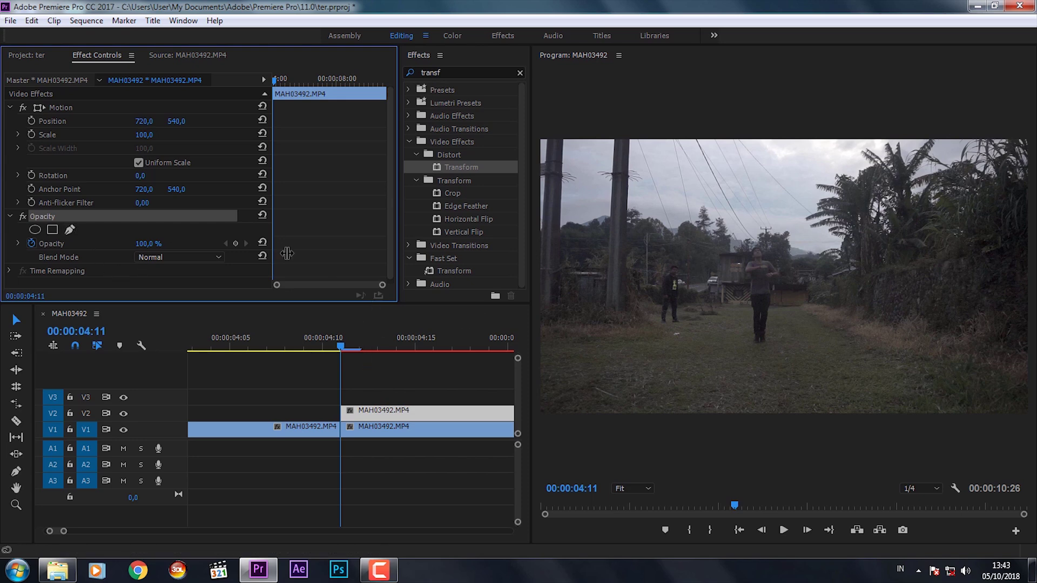
left_click(625, 490)
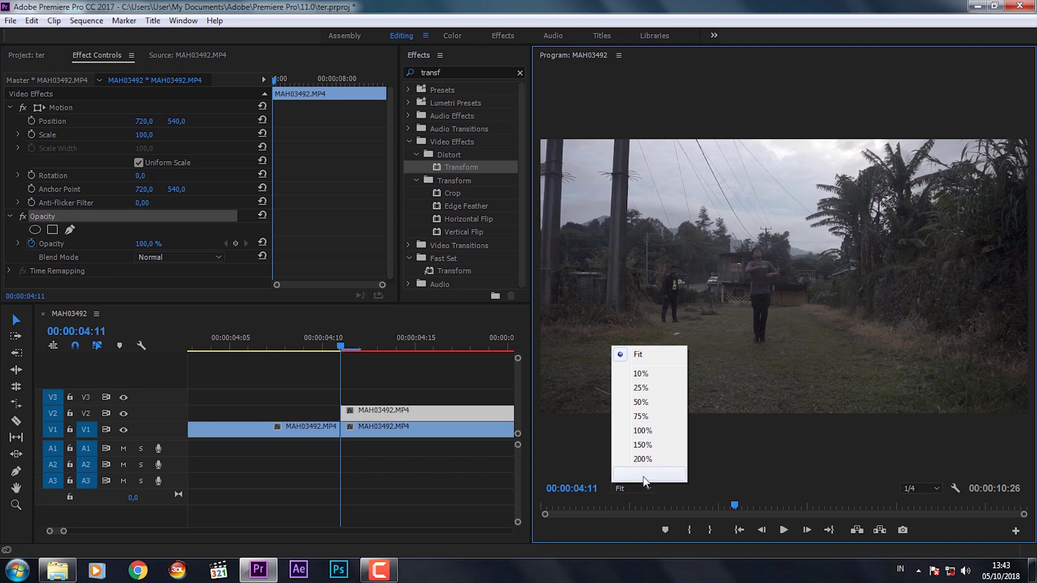
left_click(640, 459)
left_click(75, 230)
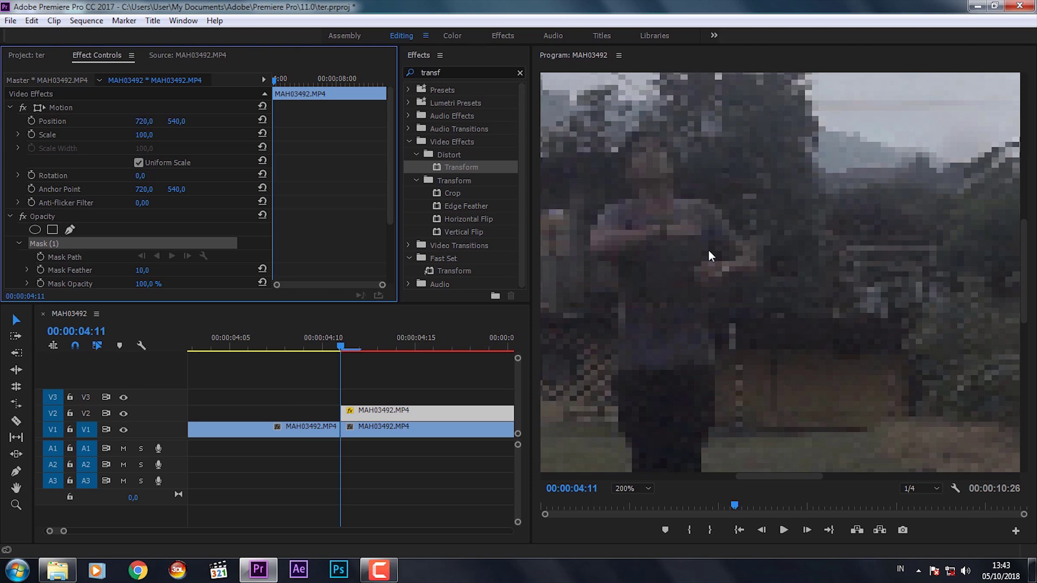
left_click(340, 340)
Place mask points from the man's feet up along his leg
left_click(1027, 280)
left_click_drag(1028, 280, 1028, 335)
left_click(629, 414)
left_click(682, 412)
left_click(683, 380)
left_click(690, 355)
left_click(696, 256)
left_click(712, 189)
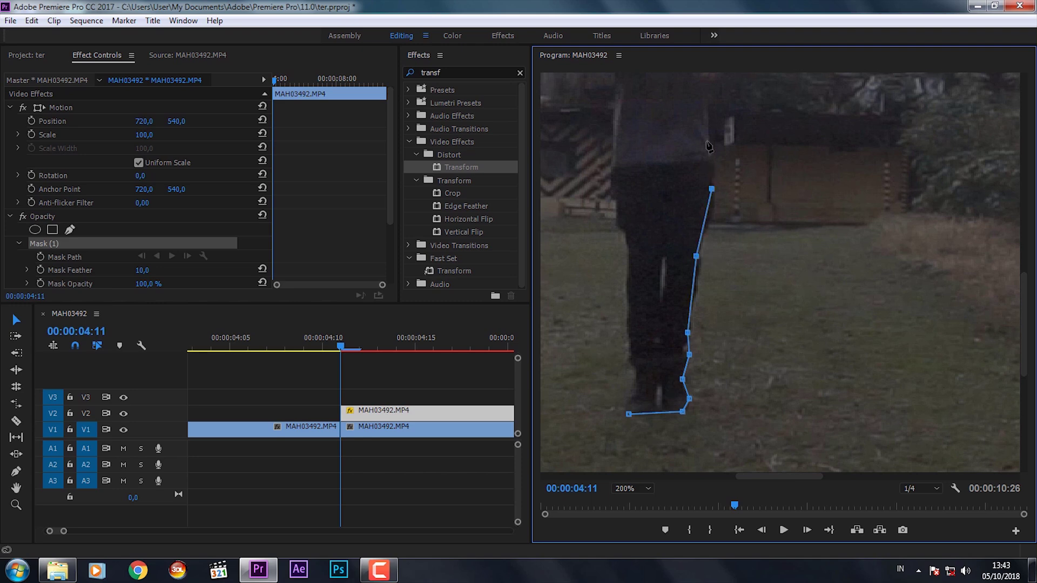
Continue the mask outline around the shoulder, arm and head
scroll(709, 146, "up", 3)
left_click(750, 220)
left_click(745, 197)
left_click(703, 154)
left_click(670, 146)
left_click(615, 96)
Trace the figure's left side down the leg and close the mask at its start point
left_click(620, 121)
left_click(636, 150)
left_click(593, 171)
left_click(588, 205)
left_click(613, 262)
left_click(625, 392)
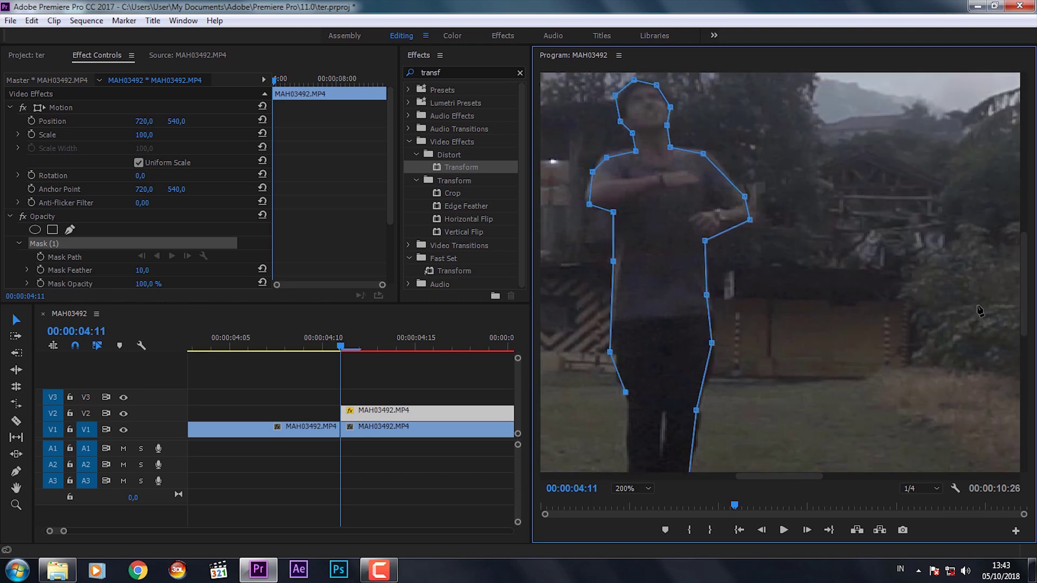
scroll(980, 312, "down", 3)
left_click(628, 364)
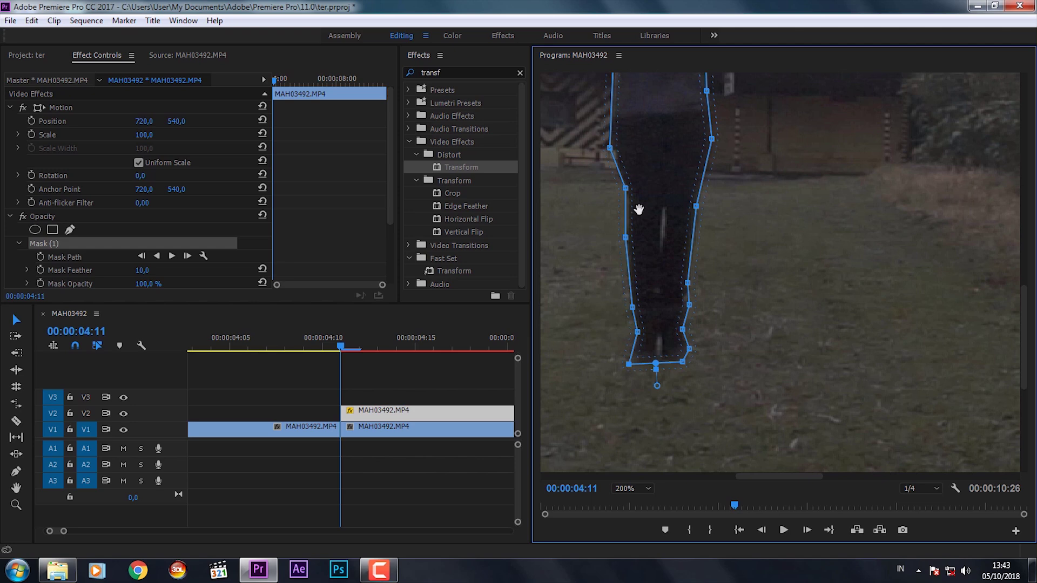
Set Mask Feather to 0 for a sharp edge and collapse the opacity settings
scroll(284, 224, "down", 2)
left_click_drag(145, 245, 216, 245)
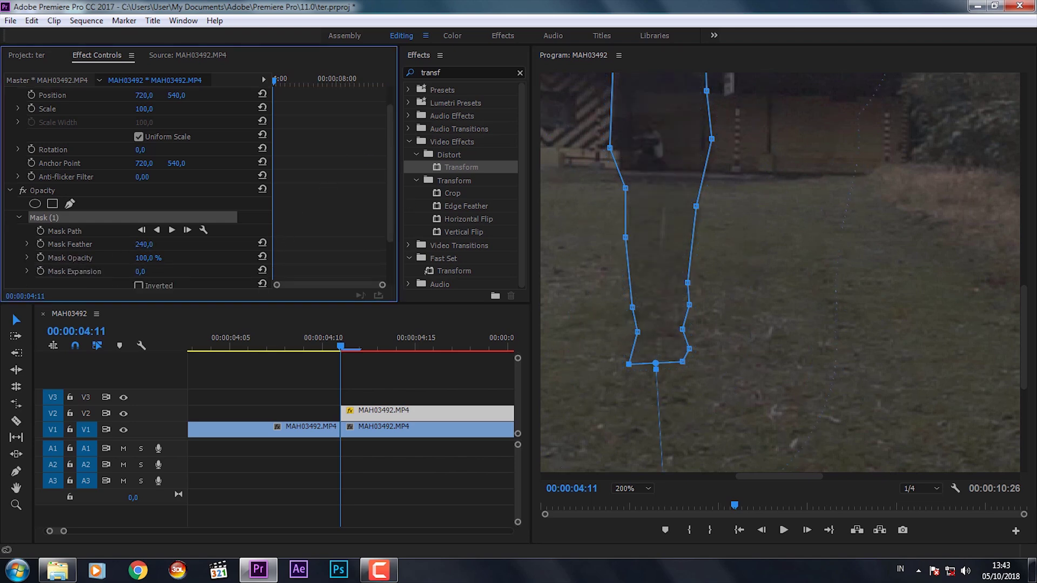
left_click_drag(216, 245, 16, 215)
left_click(10, 192)
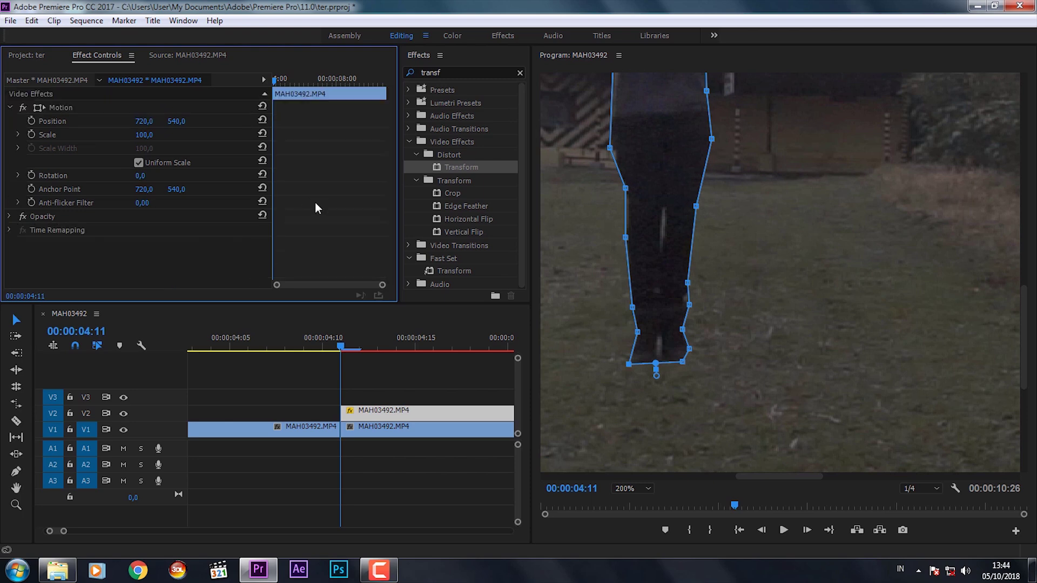
Return the Program monitor zoom to Fit and nest the masked V2 clip as Nested Sequence 03
left_click(632, 488)
left_click(639, 356)
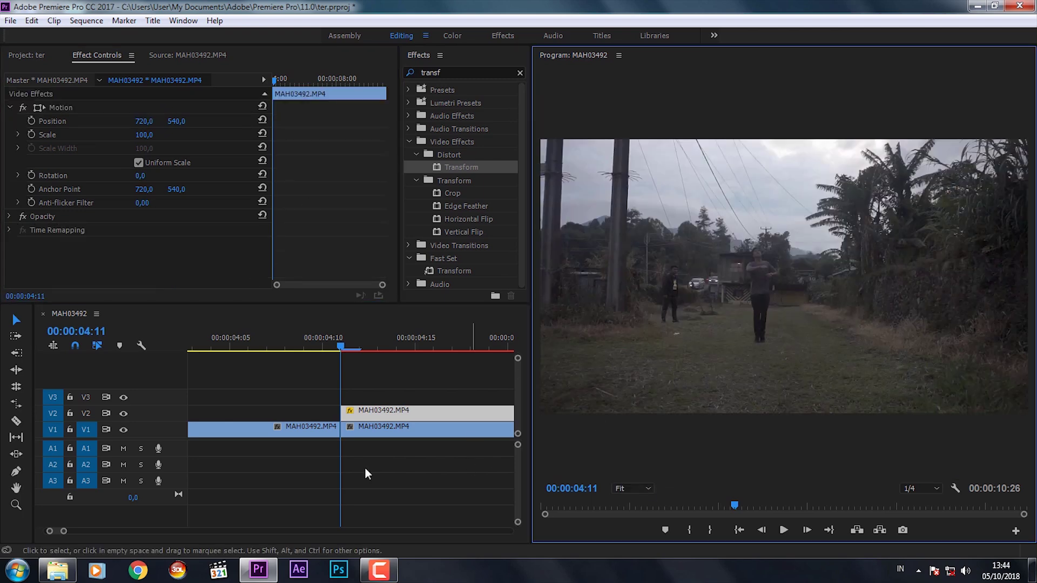
left_click(365, 466)
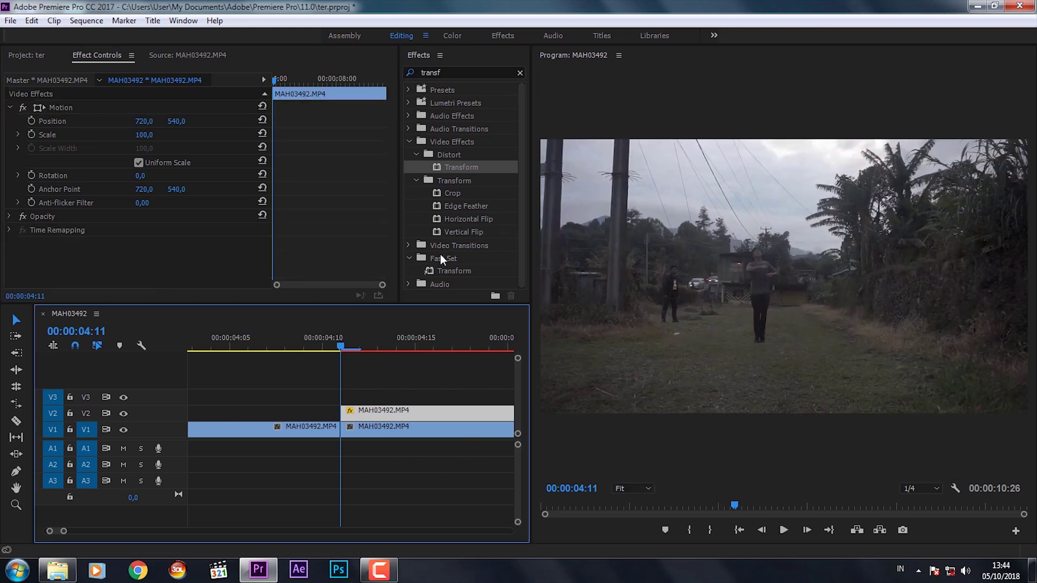
right_click(404, 410)
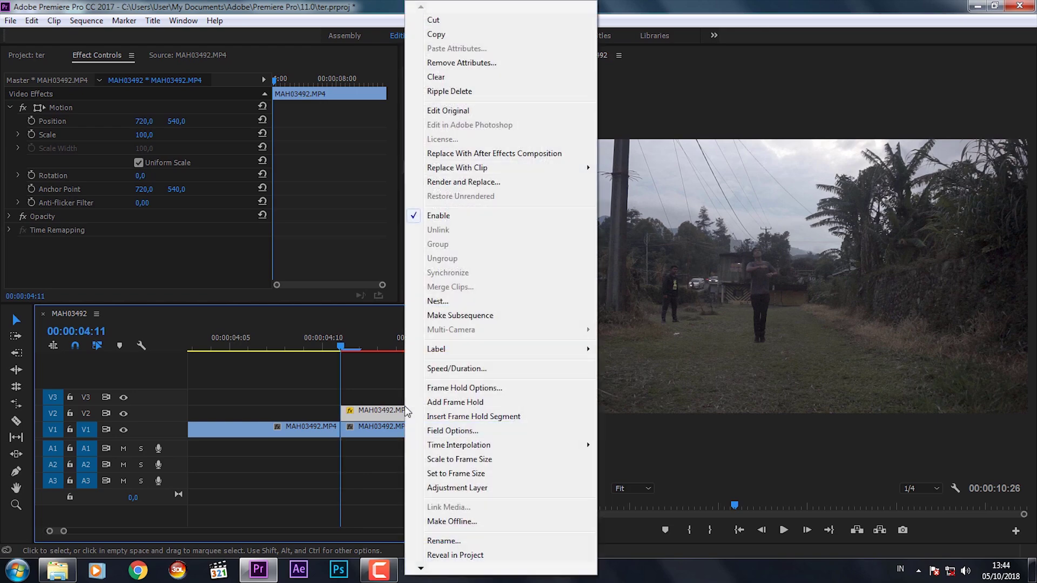
left_click(448, 297)
left_click(490, 298)
Select Nested Sequence 03 and search the Effects panel for 'transf'
left_click(391, 414)
left_click(459, 167)
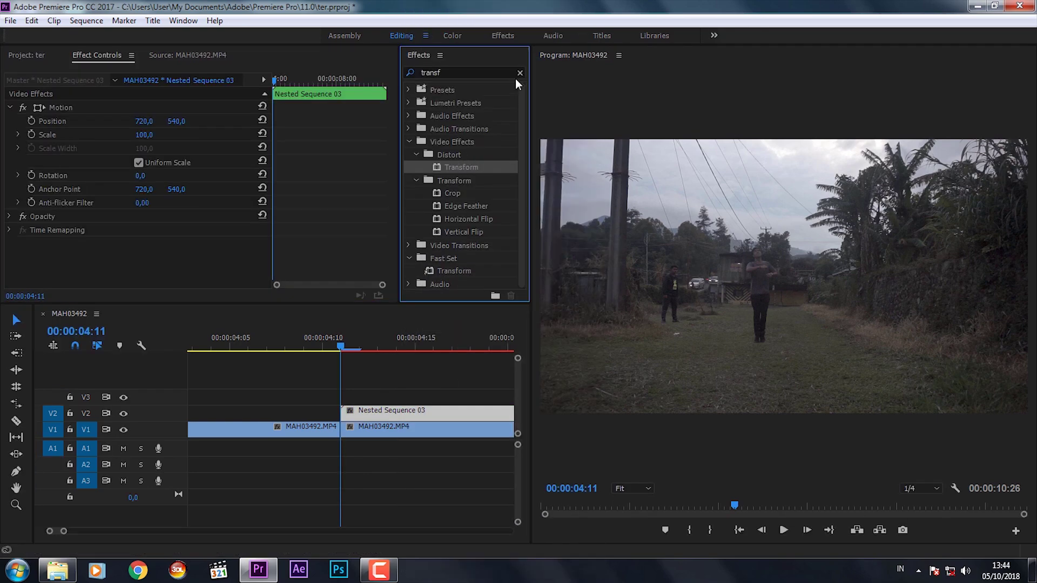
left_click(519, 72)
left_click(493, 74)
type("transf")
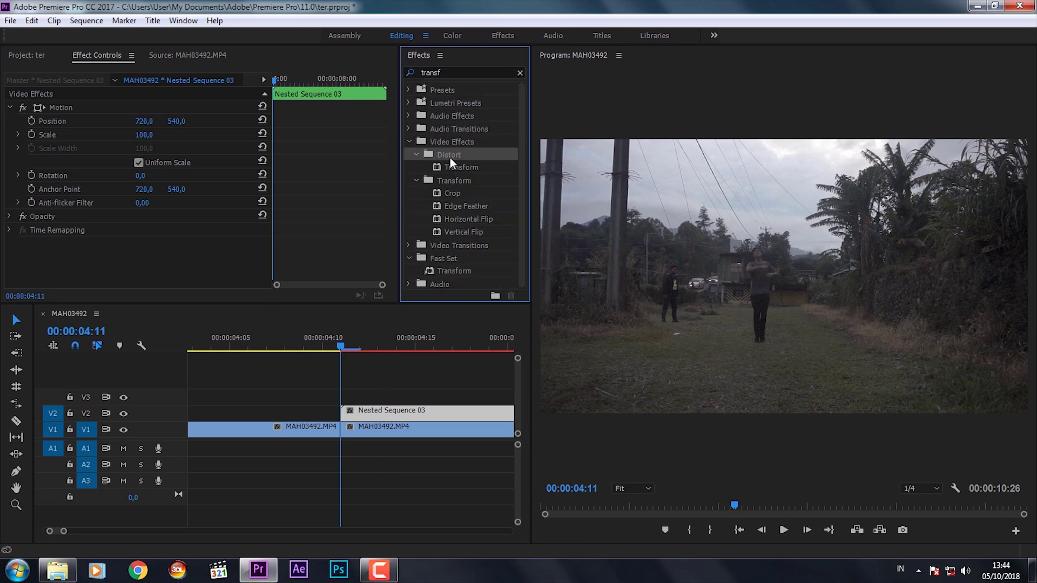
Apply Distort > Transform to Nested Sequence 03 and set a first Position keyframe at 720,0 / 540,0
left_click_drag(461, 168, 415, 417)
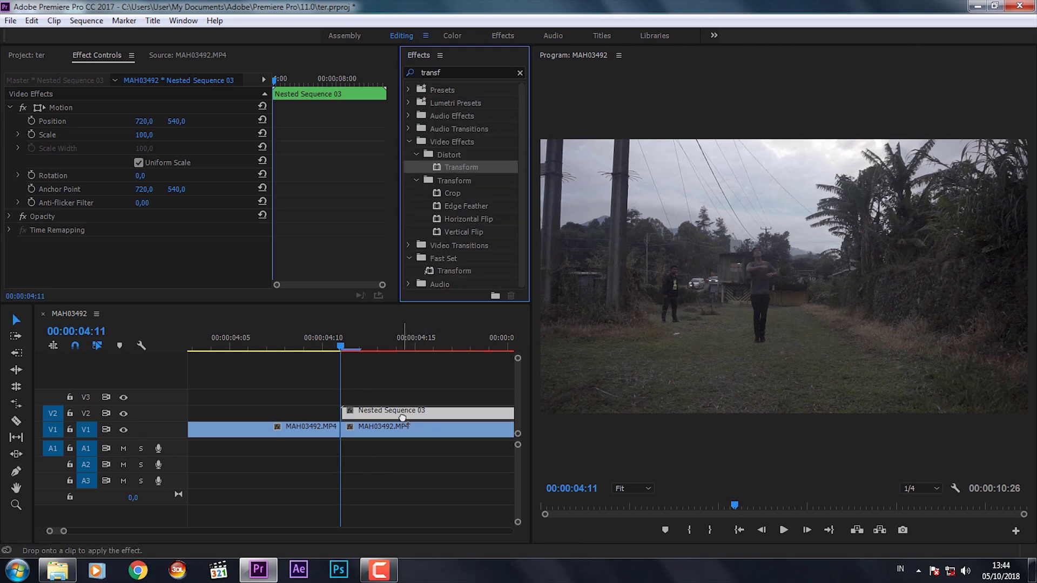
scroll(368, 170, "down", 4)
scroll(368, 169, "down", 2)
left_click(60, 115)
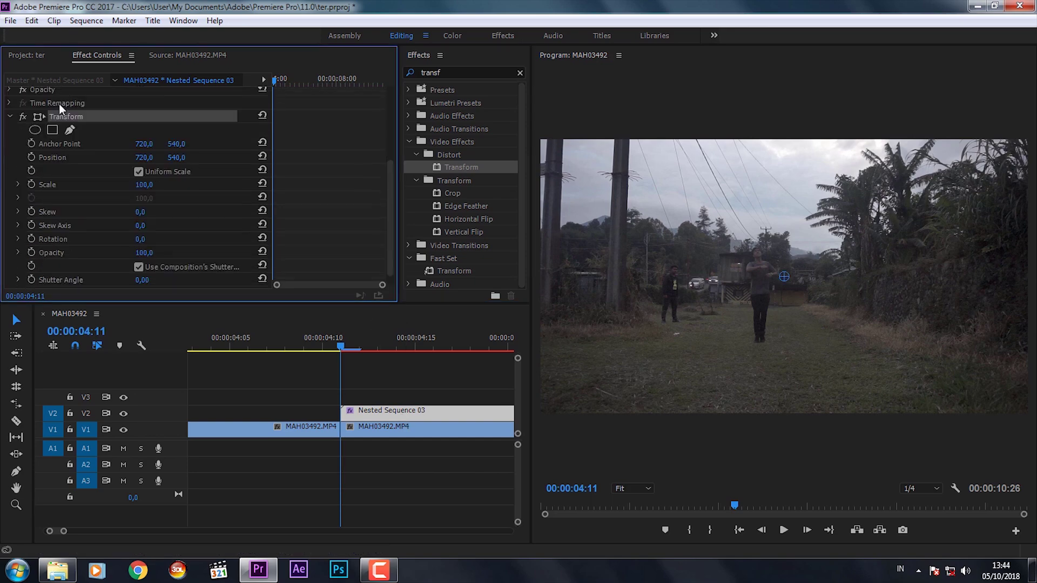
left_click_drag(326, 336, 341, 337)
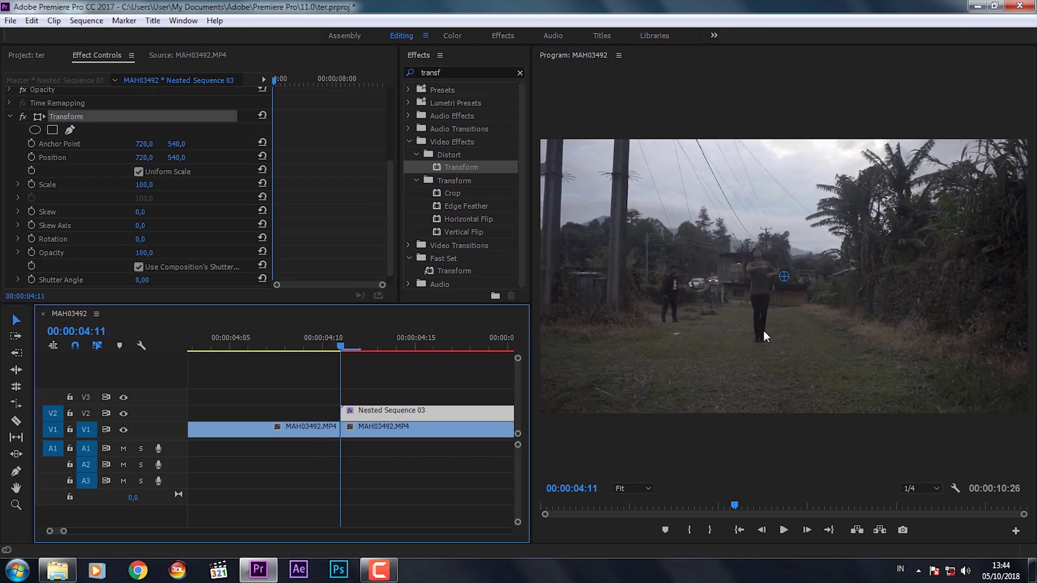
left_click(31, 157)
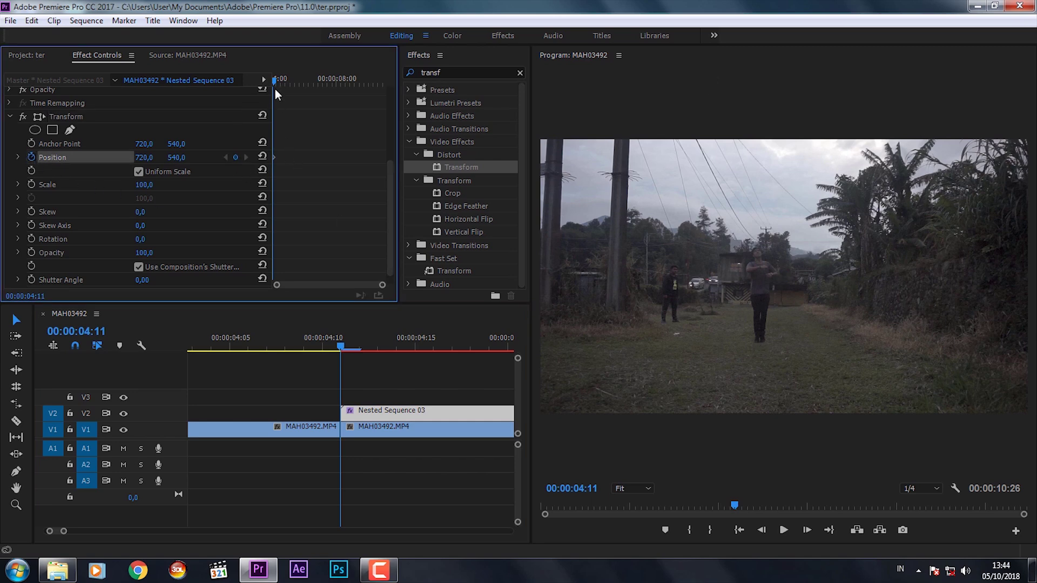
At 00:00:05:05, keyframe the clone's Transform Position Y from 540 to -294 so it exits the top of frame
left_click_drag(277, 79, 286, 81)
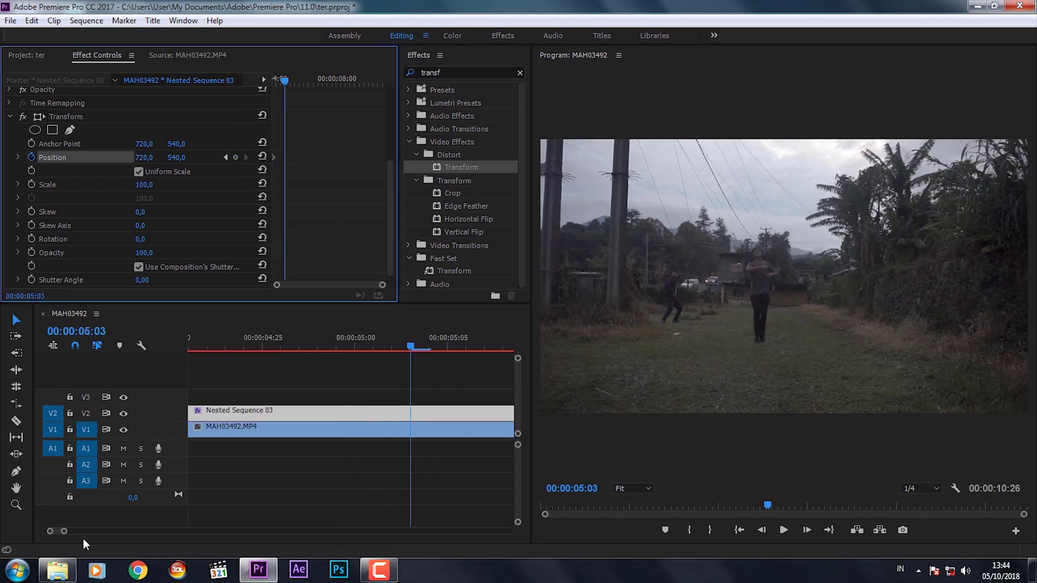
left_click(66, 534)
left_click_drag(65, 533, 106, 532)
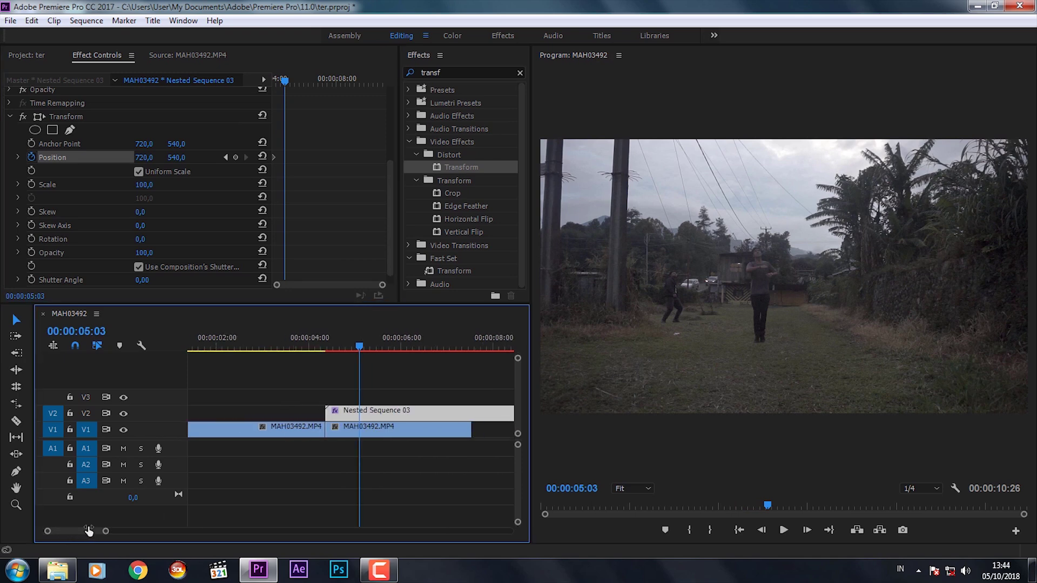
mouse_move(338, 342)
left_mouse_down()
mouse_move(324, 346)
mouse_move(366, 350)
left_mouse_up()
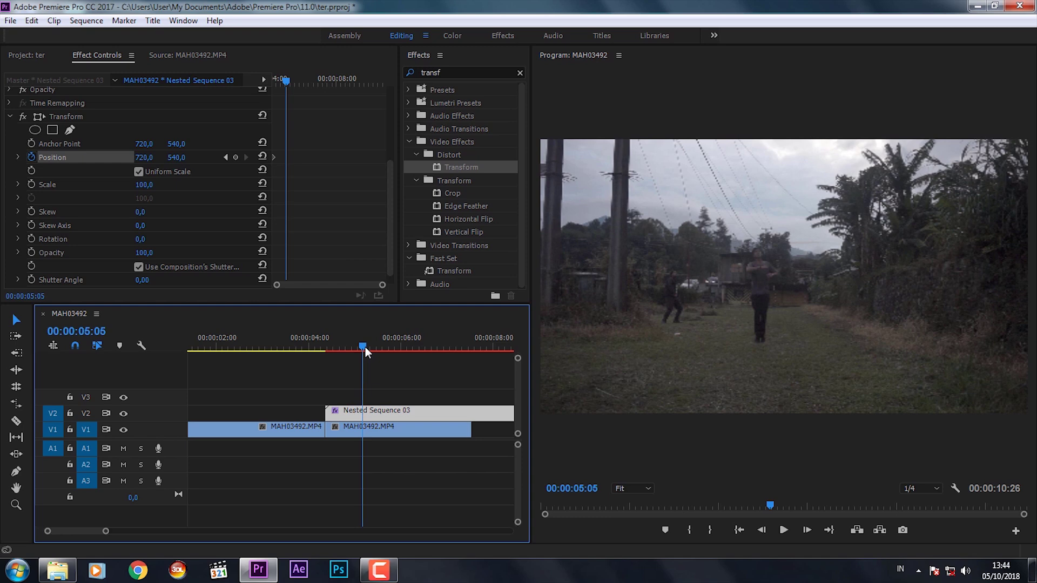
left_click_drag(181, 157, 22, 157)
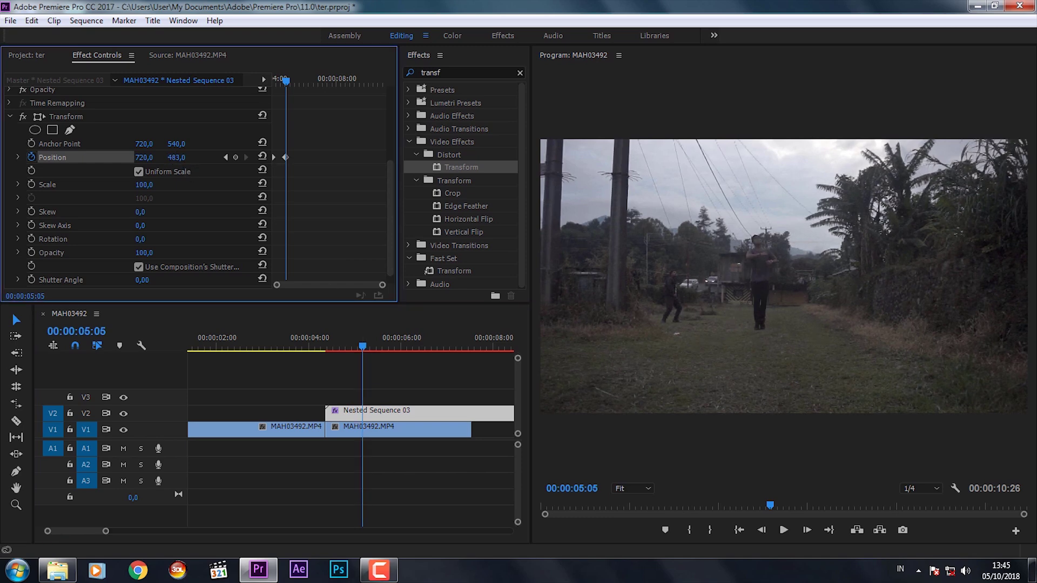
left_click_drag(176, 158, 81, 157)
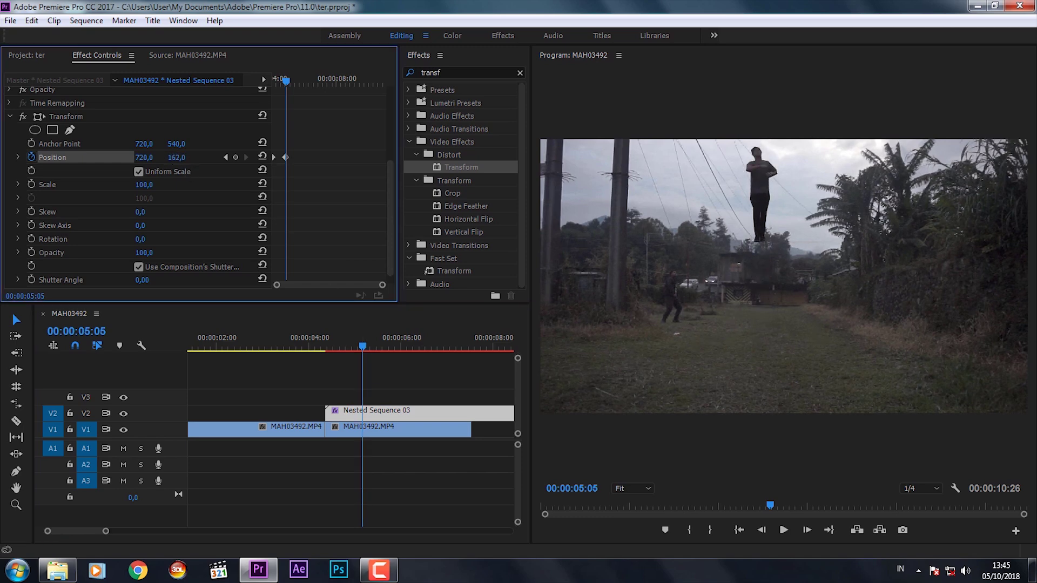
mouse_move(176, 157)
left_mouse_down()
mouse_move(202, 152)
mouse_move(82, 157)
left_mouse_up()
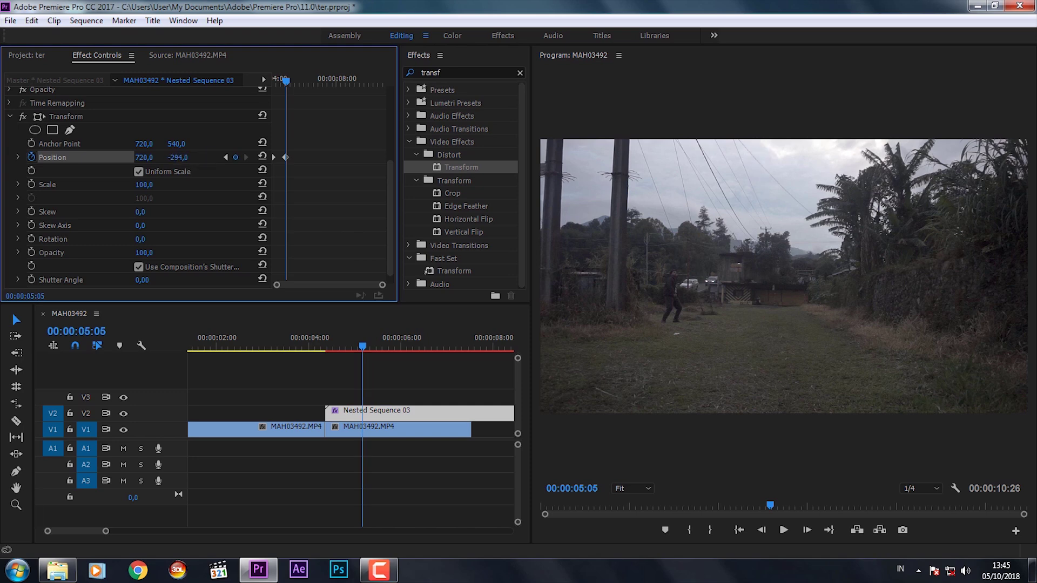
left_click_drag(286, 80, 279, 80)
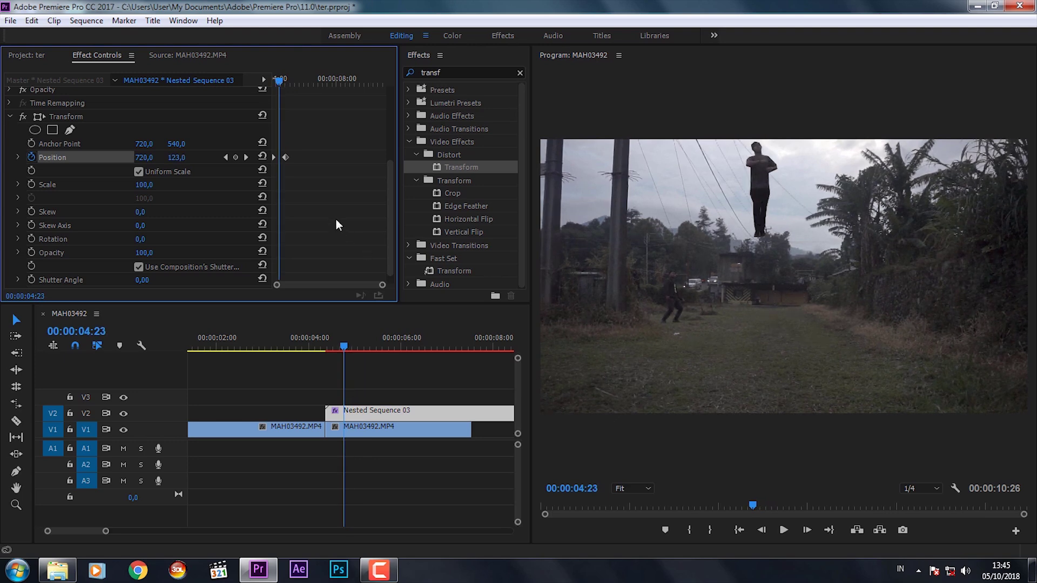
scroll(303, 234, "down", 1)
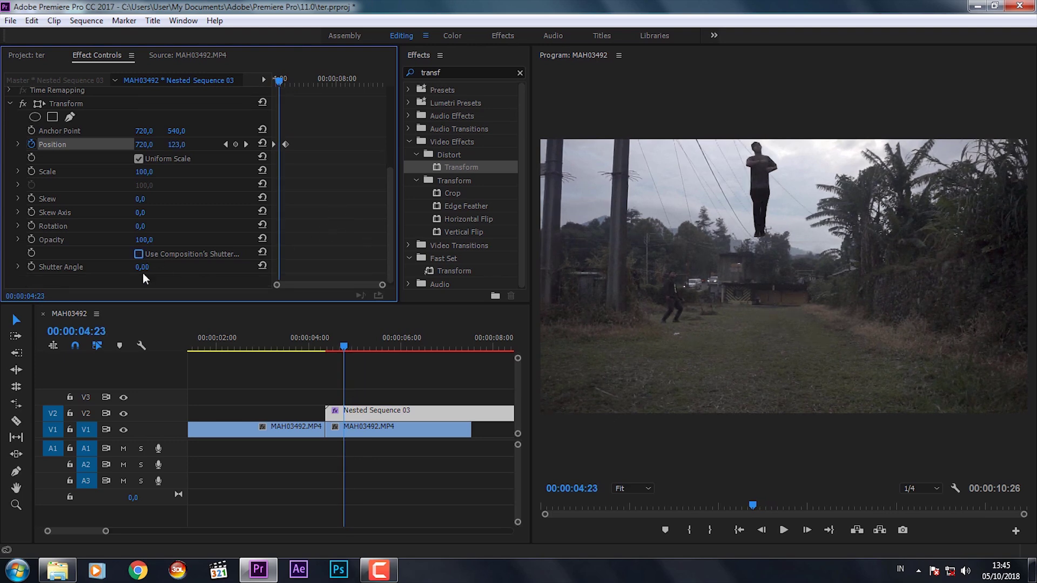
Raise the Transform Shutter Angle to 301 for a motion-blur streak, then preview the flight
left_click_drag(146, 267, 159, 267)
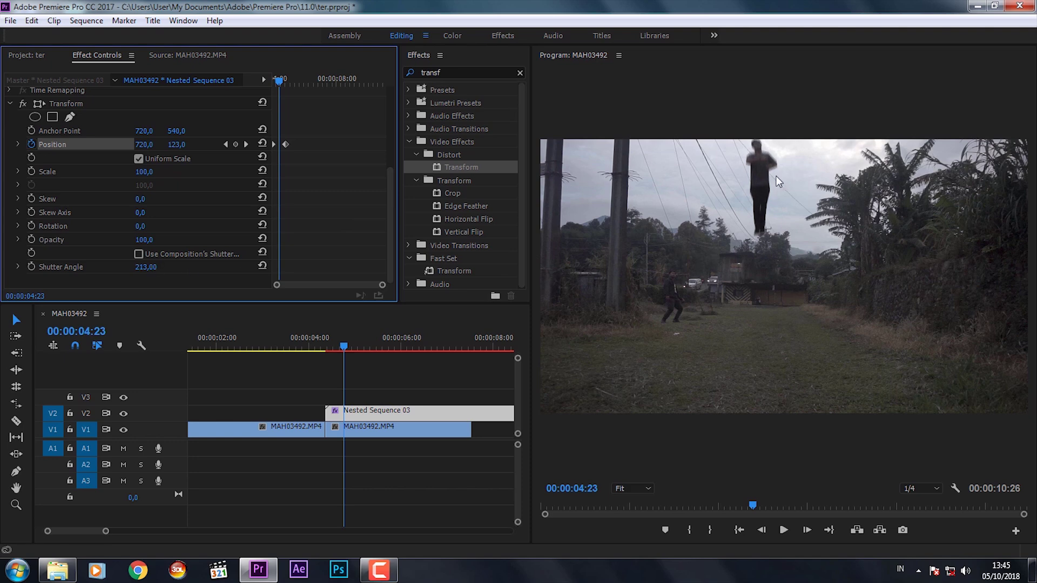
left_click_drag(146, 267, 161, 267)
left_click(313, 340)
key("space")
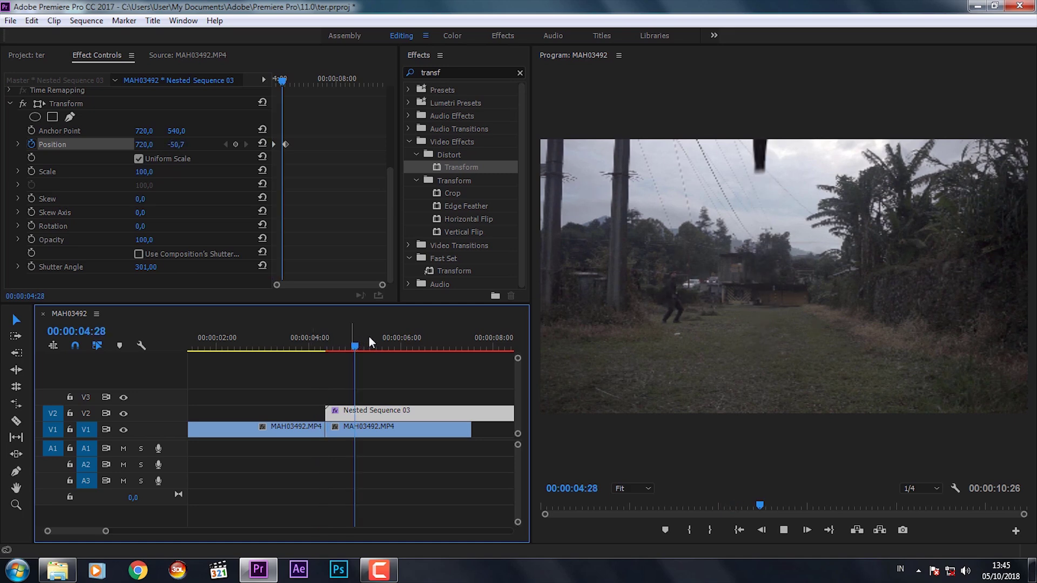
left_click(313, 340)
left_click(324, 346)
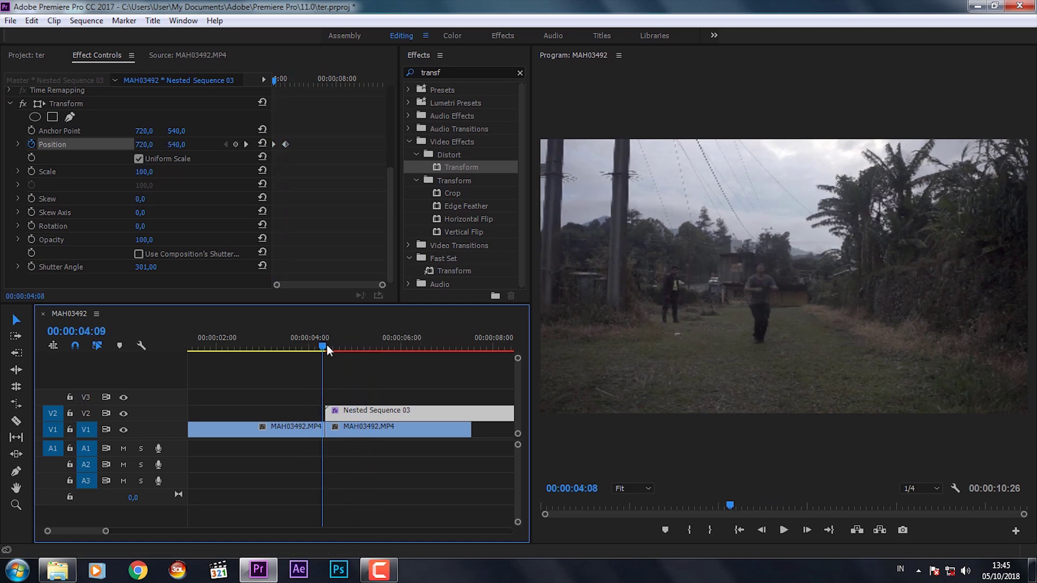
Drag the end Position keyframe (Y -294) earlier, toward the start keyframe
left_click_drag(326, 345, 336, 346)
left_click_drag(286, 145, 283, 145)
left_click_drag(381, 285, 354, 285)
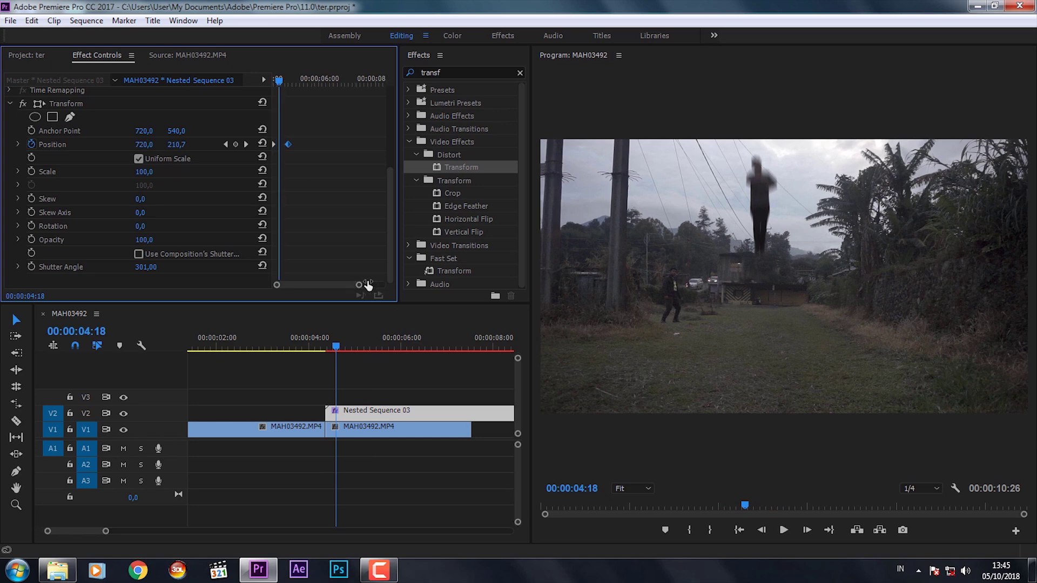
left_click_drag(291, 144, 325, 144)
left_click_drag(313, 348, 416, 348)
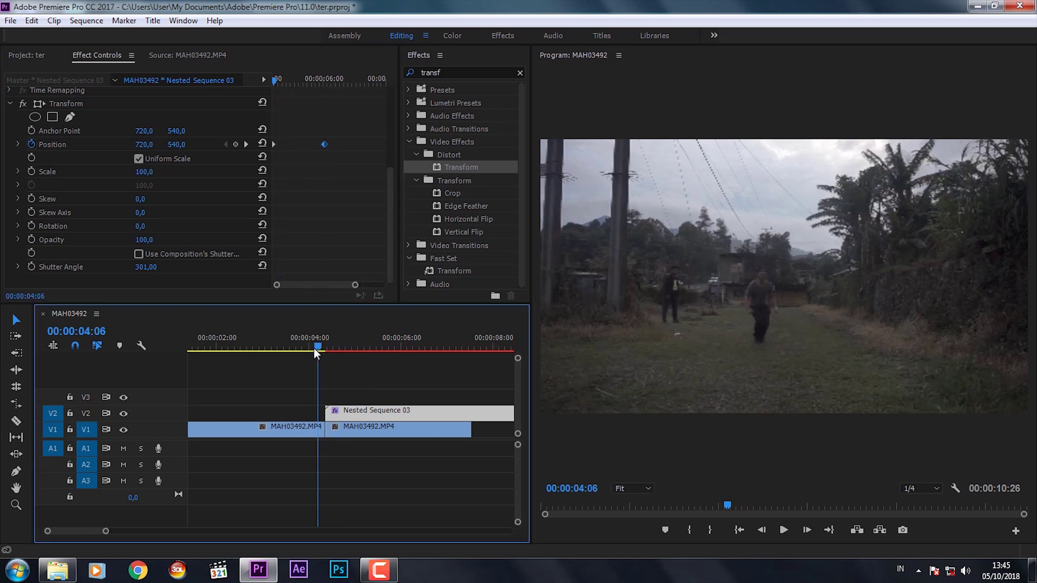
left_click_drag(325, 144, 289, 143)
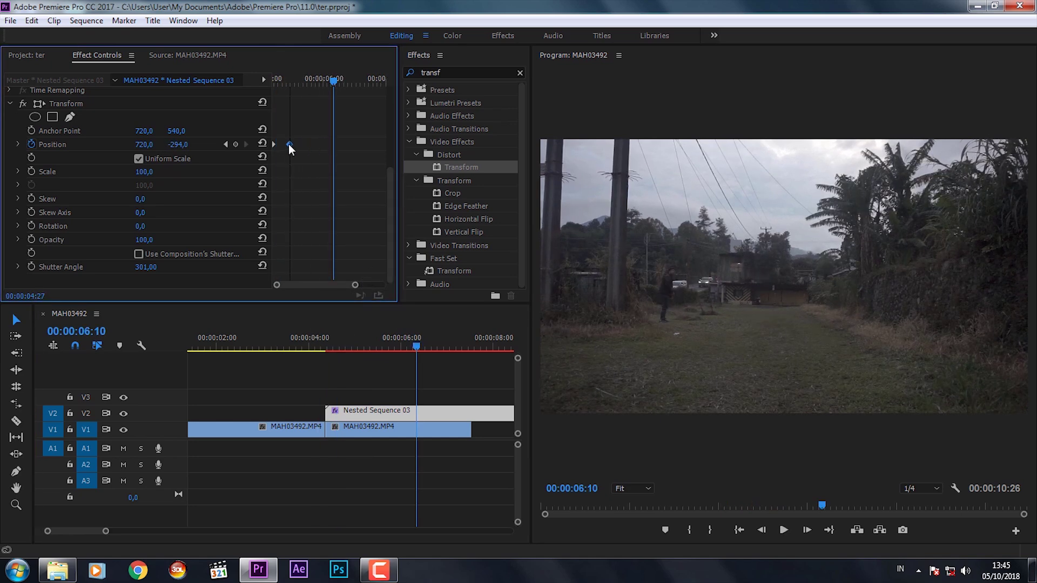
left_click(312, 340)
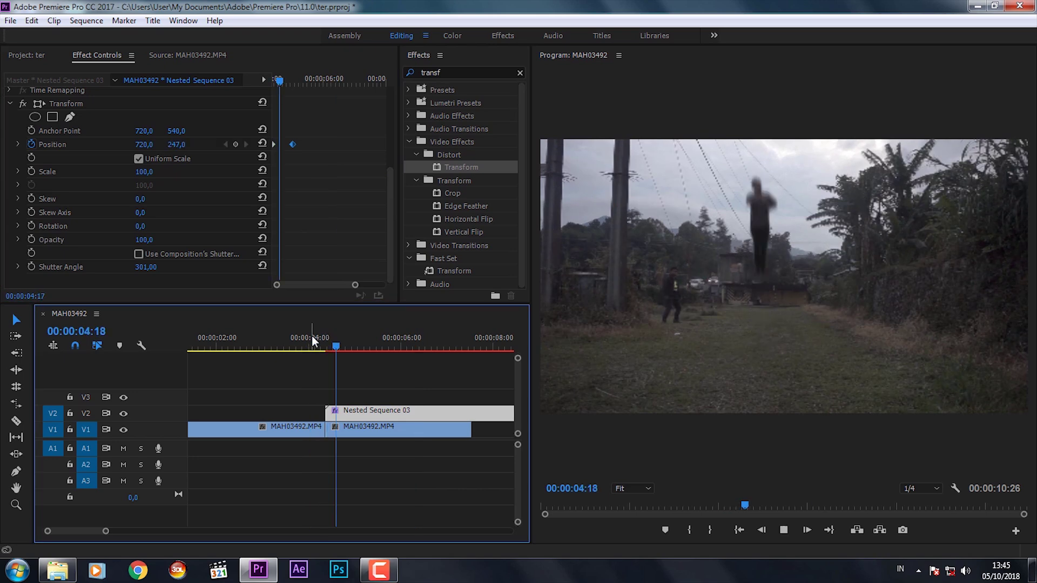
Nudge the end Position keyframe slightly earlier again and replay to check the faster rise
key("space")
left_click_drag(293, 144, 285, 144)
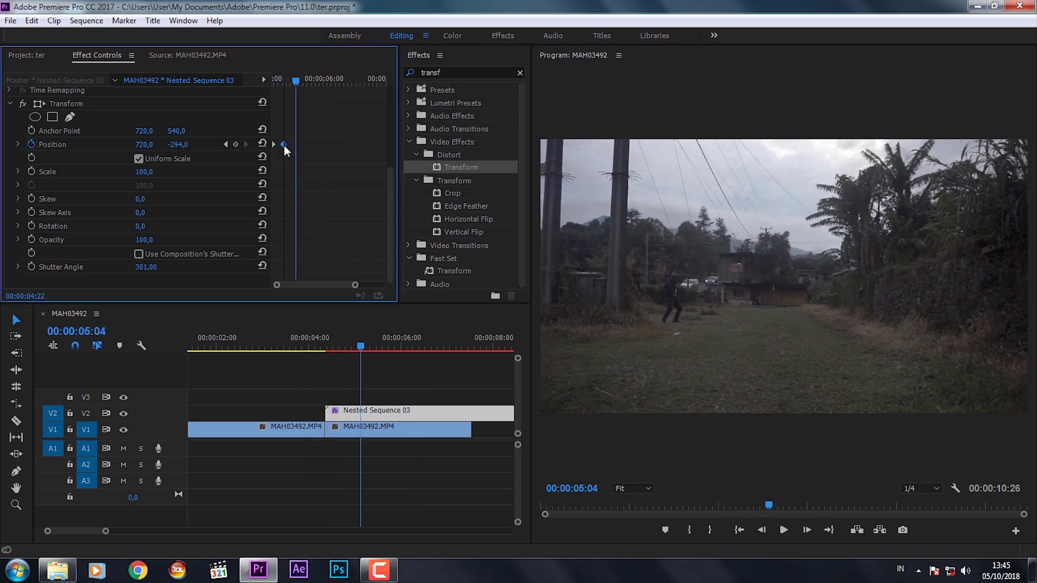
mouse_move(323, 343)
left_mouse_down()
mouse_move(343, 340)
mouse_move(317, 338)
left_mouse_up()
key("space")
key("space")
key("space")
left_click(283, 144)
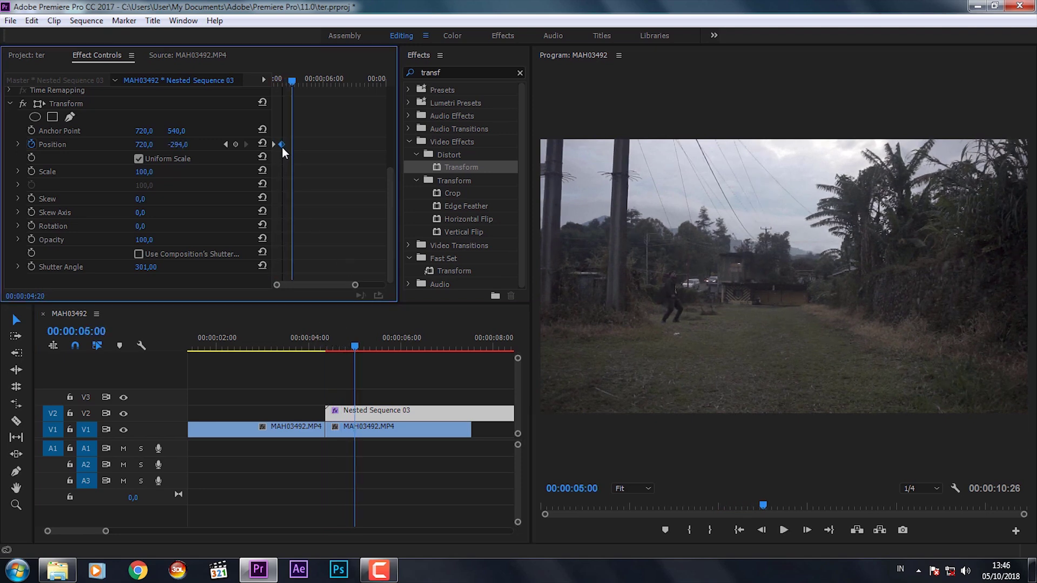
Replay the flight from its start, then zoom the timeline out and reselect Nested Sequence 03
left_click(305, 348)
key("space")
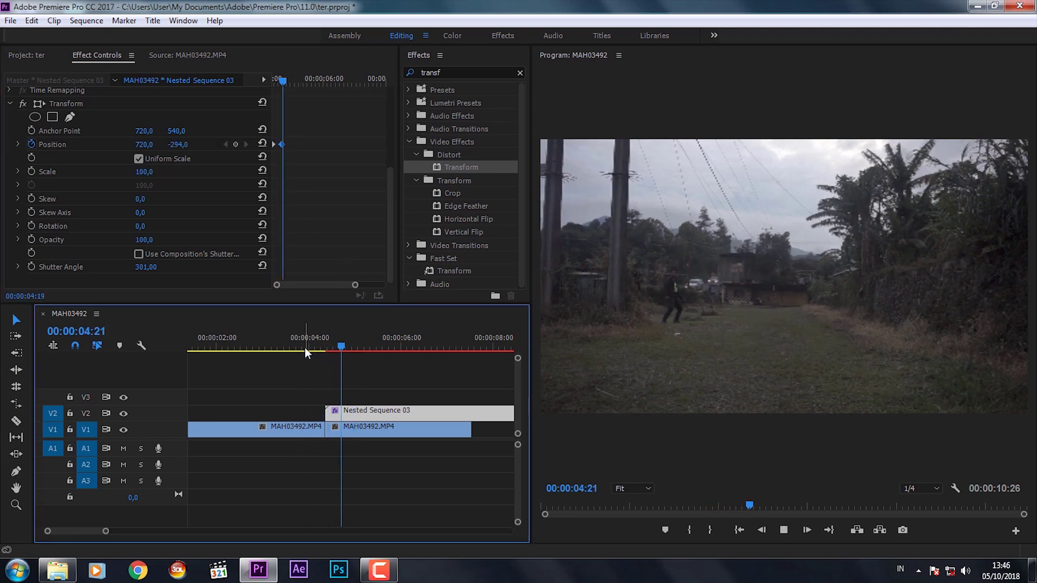
left_click_drag(324, 342, 333, 345)
key("ctrl+shift+a")
key("minus")
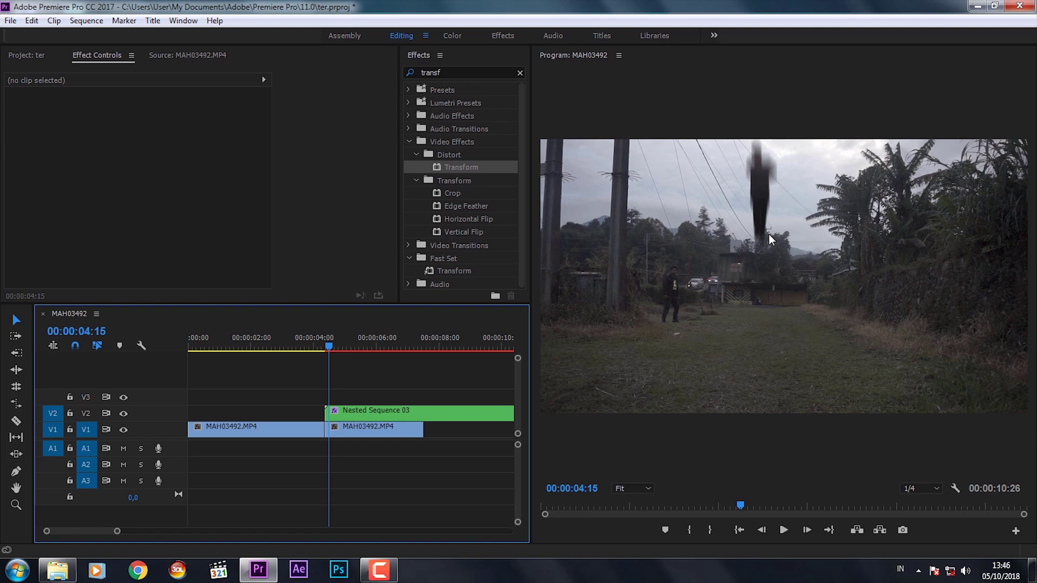
left_click(404, 411)
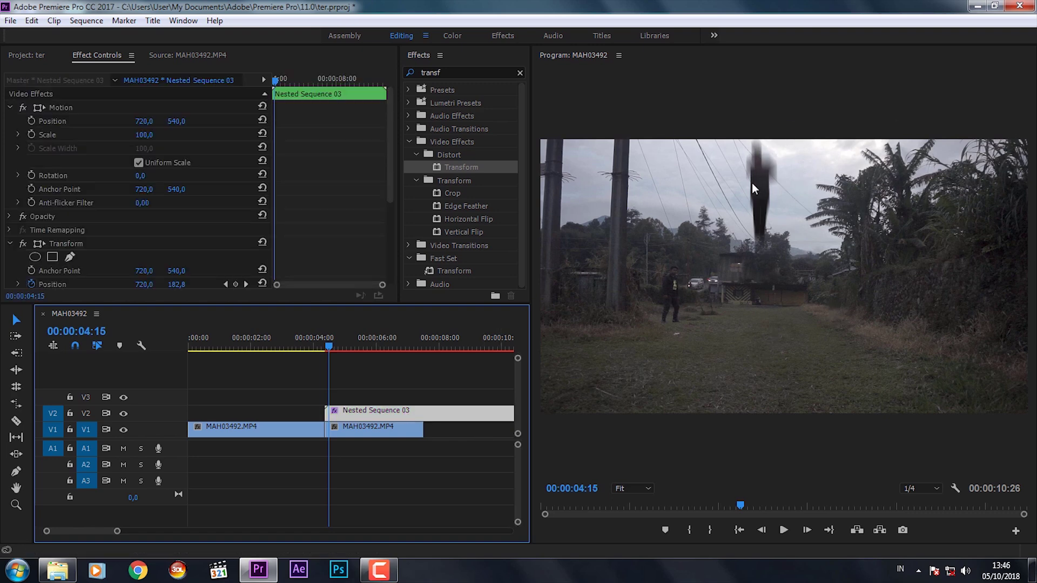
Collapse Transform and apply the Tint effect to Nested Sequence 03
scroll(293, 178, "down", 3)
scroll(327, 165, "down", 2)
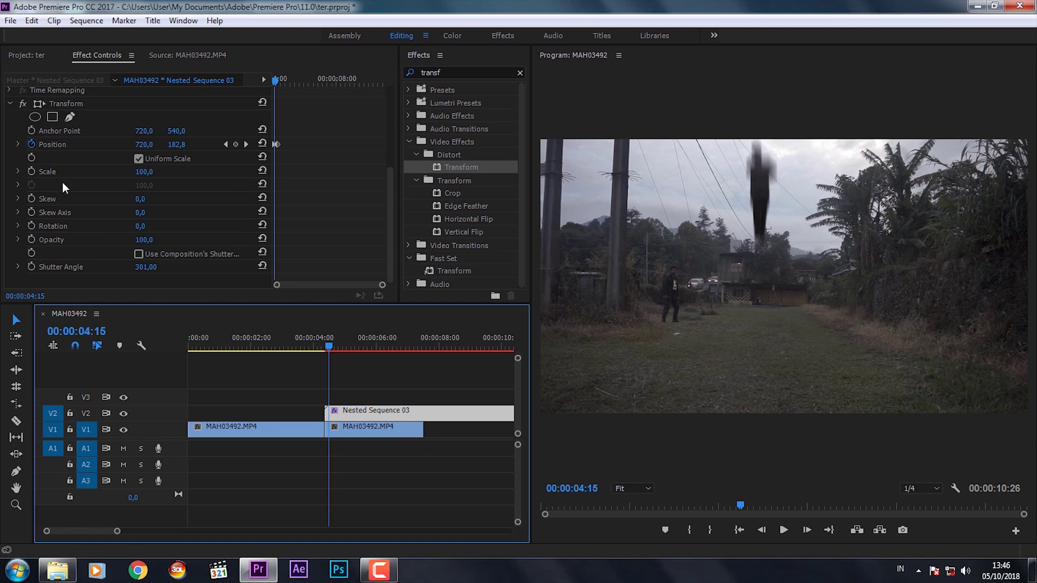
left_click(9, 103)
double_click(456, 72)
type("tint")
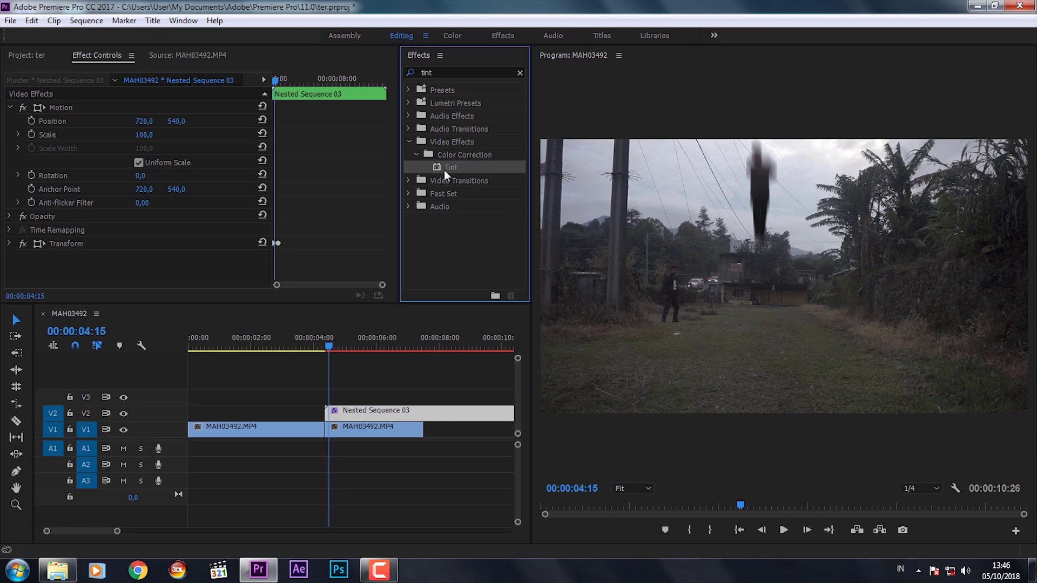
left_click_drag(444, 169, 153, 288)
Map Tint's black to white sampled from the sky, and keyframe Amount to Tint at 0%
scroll(336, 210, "down", 2)
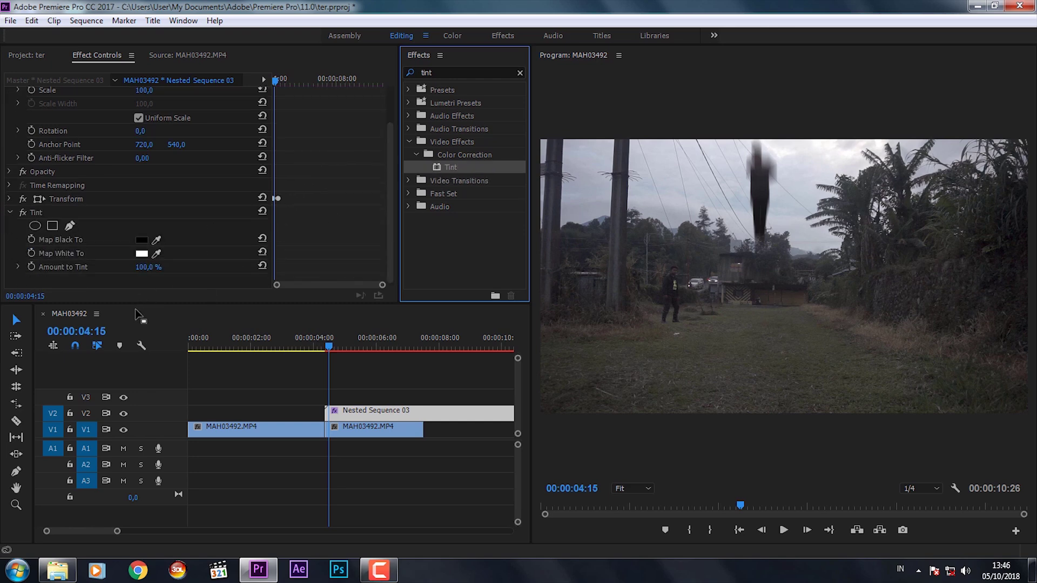
left_click_drag(157, 236, 710, 173)
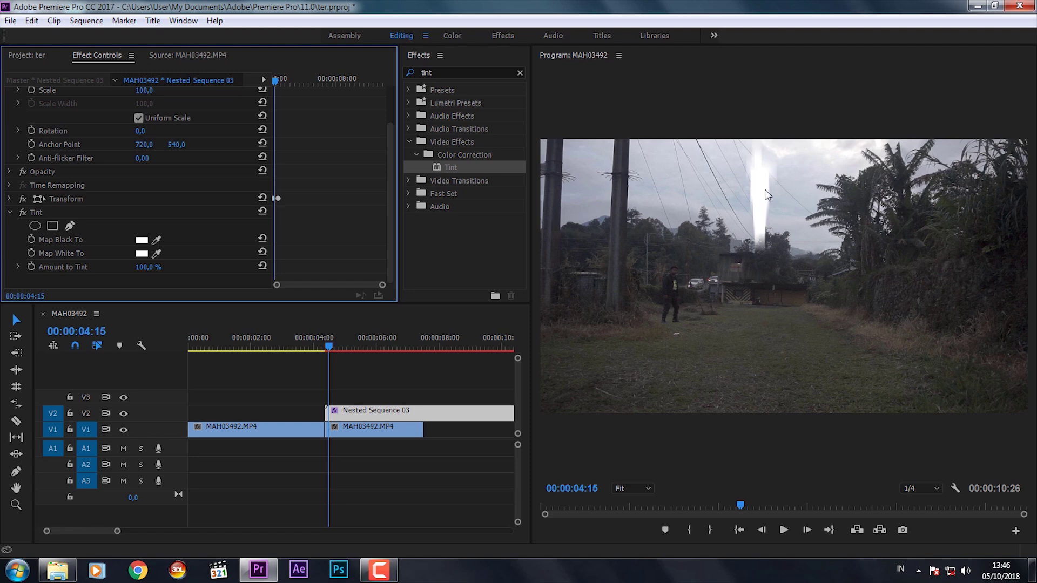
left_click_drag(160, 273, 106, 272)
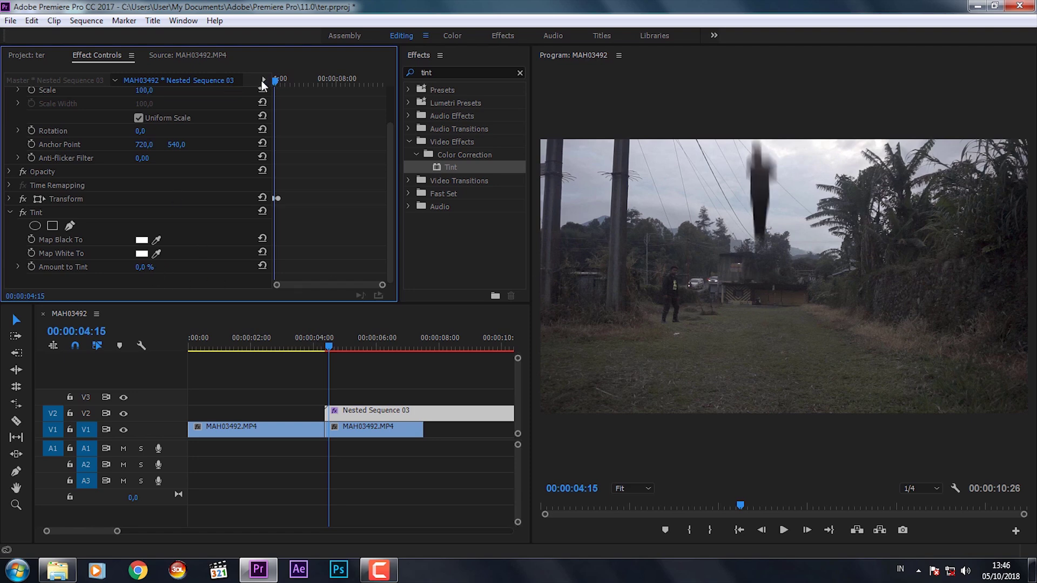
left_click_drag(274, 82, 273, 82)
left_click(327, 349)
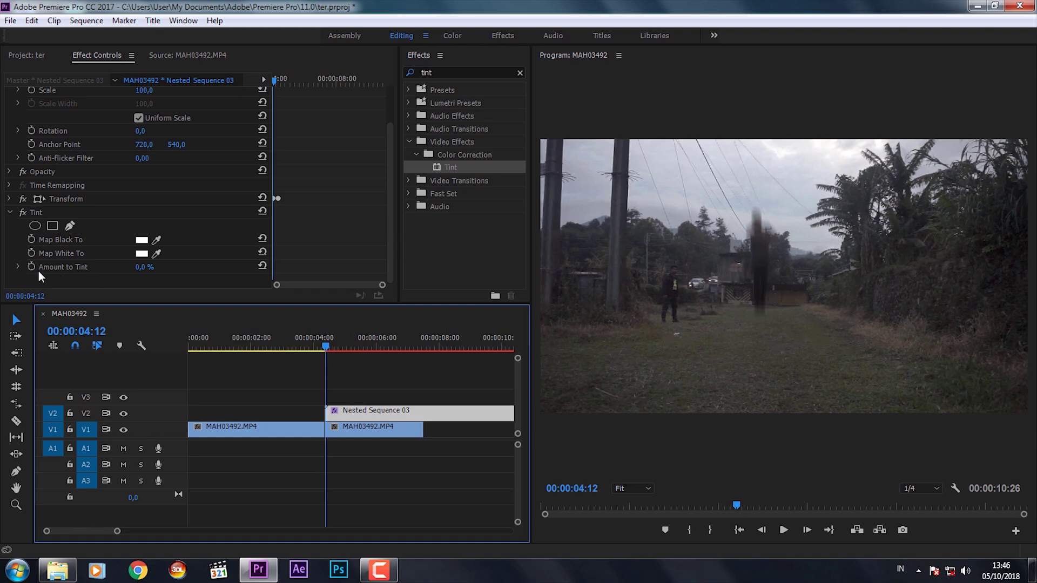
left_click(31, 268)
left_click(328, 349)
One frame later at 04:16, raise Amount to Tint to 12%, then preview the tint
left_click(331, 349)
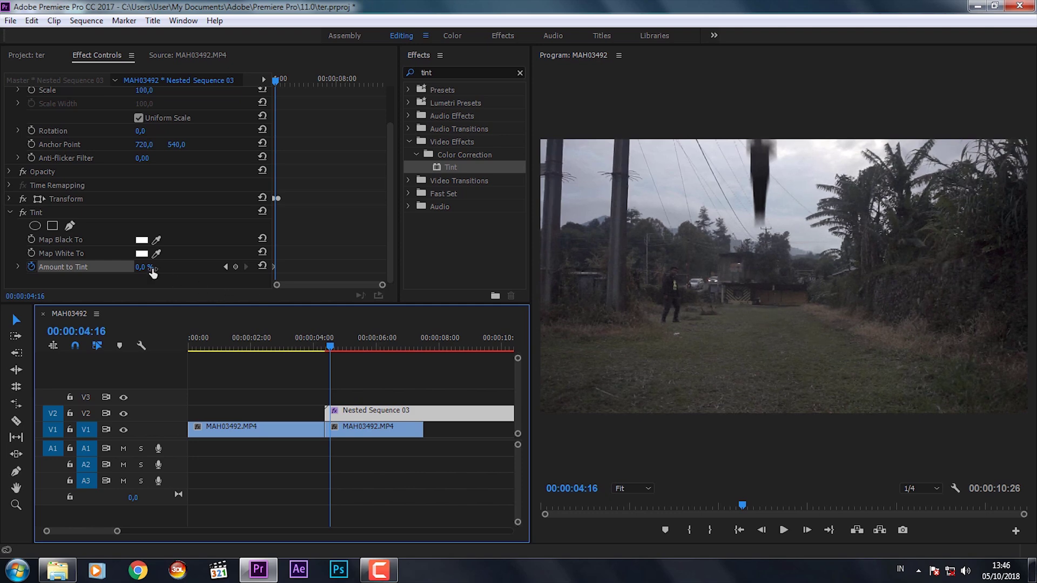
left_click(145, 267)
left_click_drag(145, 267, 141, 267)
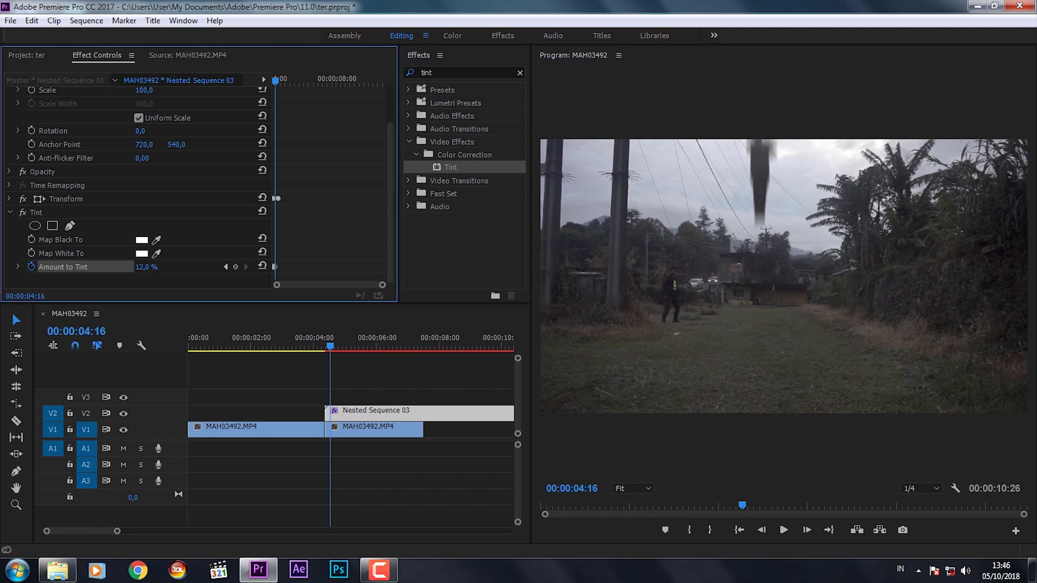
left_click_drag(333, 342, 313, 346)
key("space")
Trim the end of Nested Sequence 03 so the sequence ends at 00:00:07:10, then play it back
left_click_drag(331, 345, 328, 346)
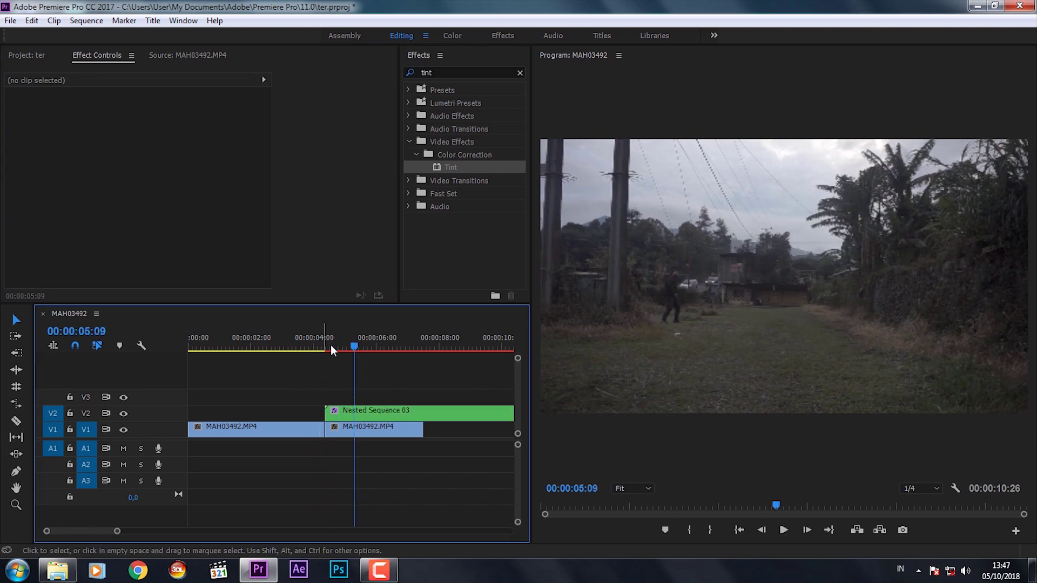
key("minus")
left_click_drag(348, 412, 273, 414)
left_click(209, 346)
left_click(219, 346)
key("space")
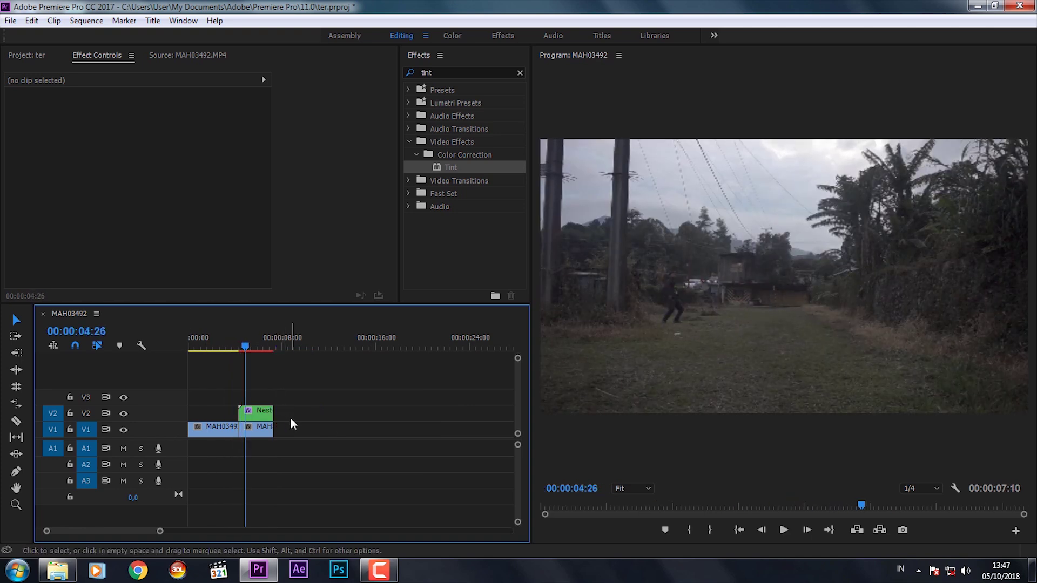
left_click_drag(245, 340, 234, 337)
Nest the clips on V1 and V2 into Nested Sequence 04
left_click_drag(293, 460, 233, 417)
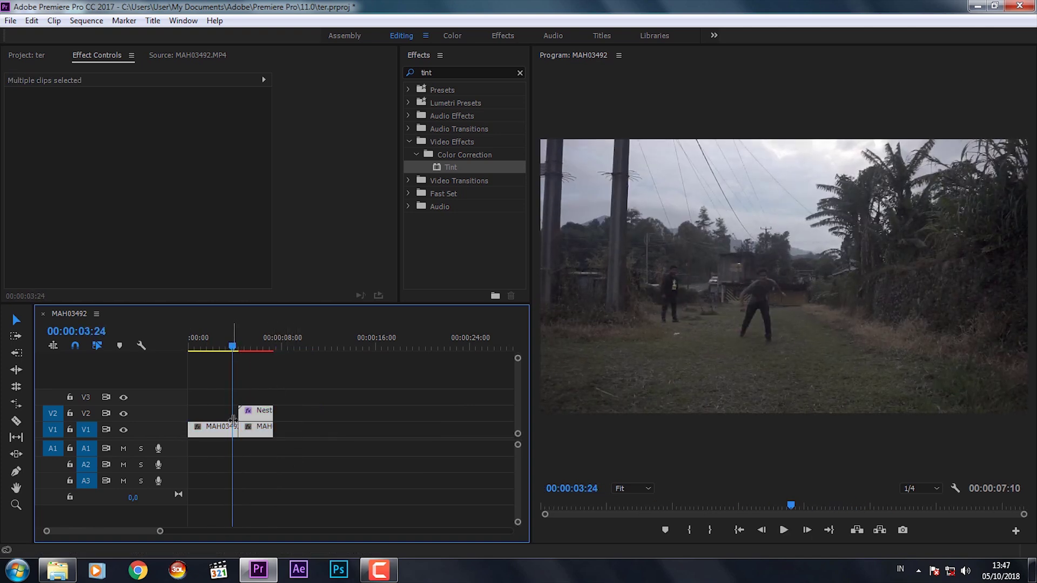
right_click(213, 433)
left_click(243, 294)
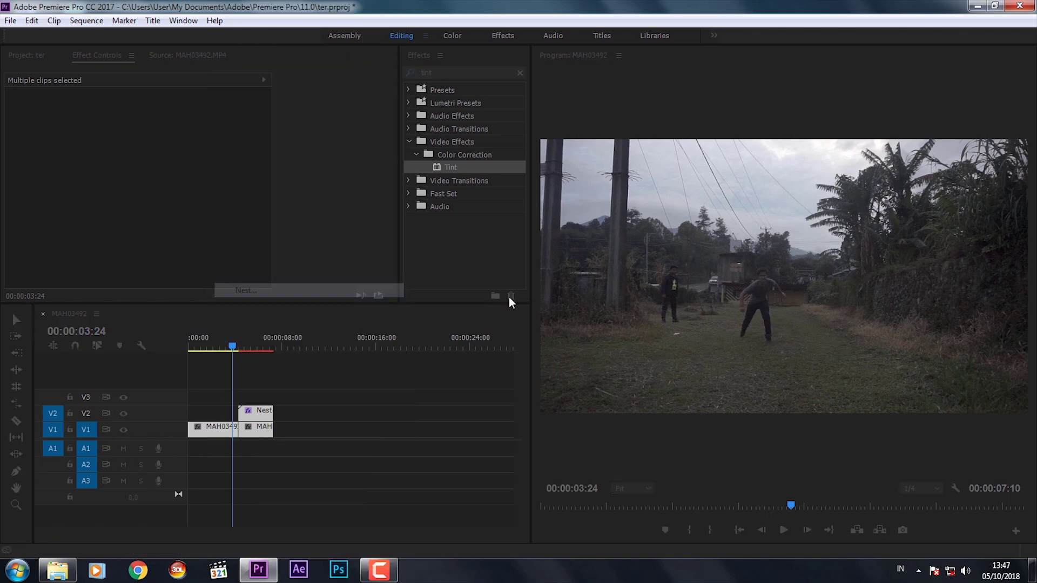
left_click(489, 297)
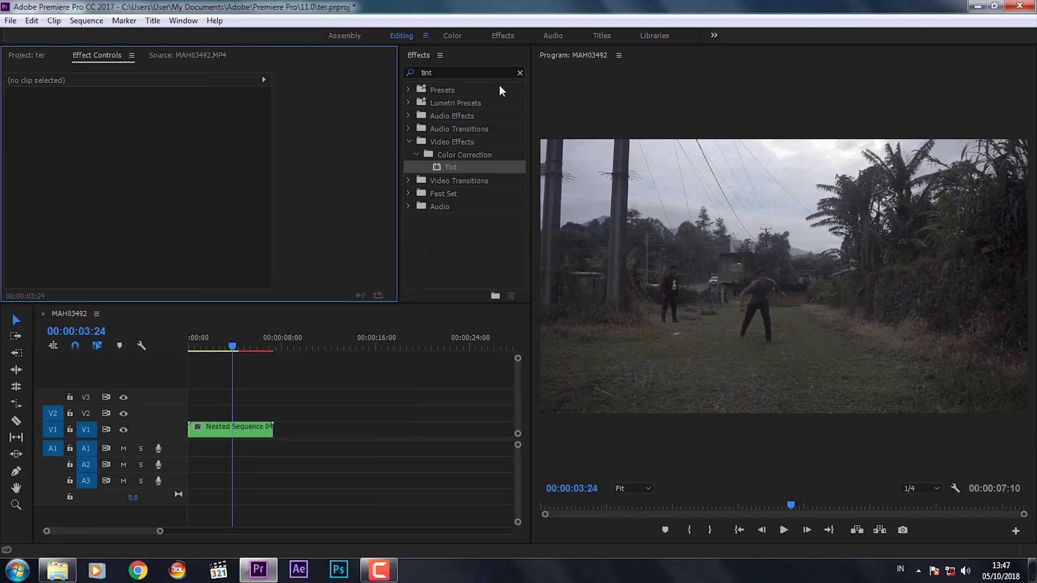
double_click(448, 72)
type("trans")
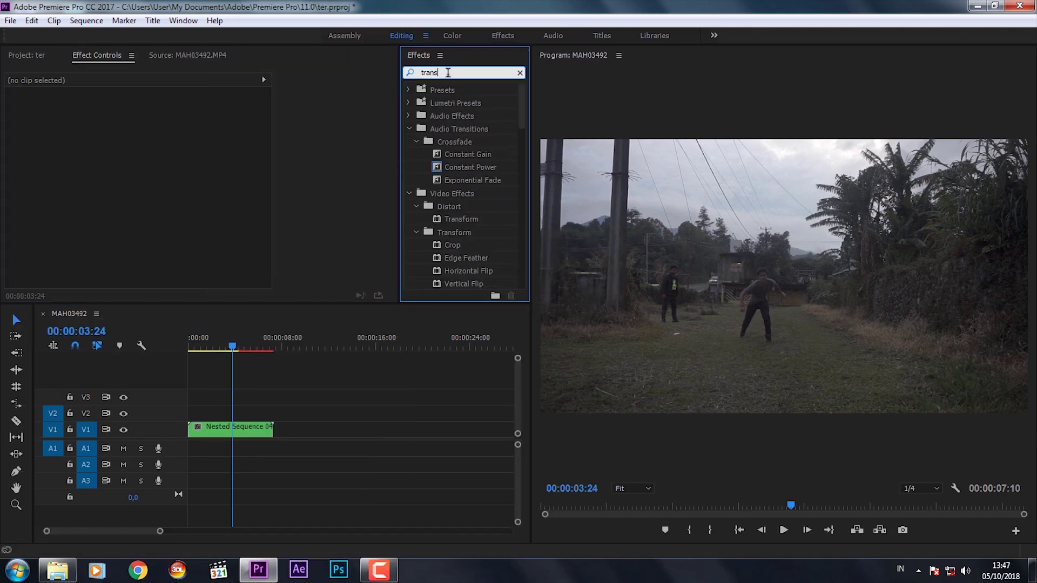
type("f")
Apply the Distort > Transform effect to Nested Sequence 04
left_click(457, 167)
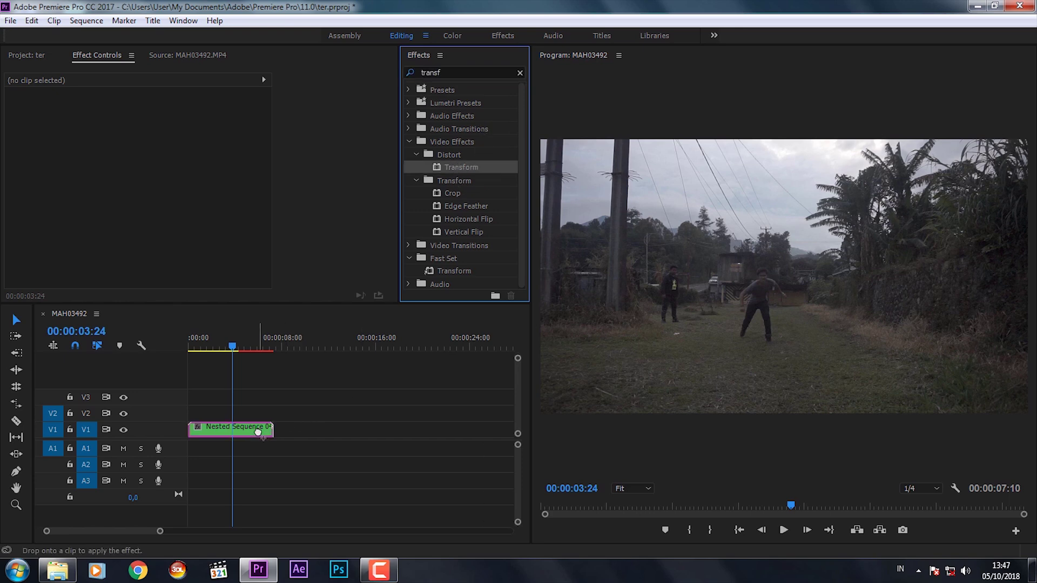
left_click_drag(255, 432, 256, 432)
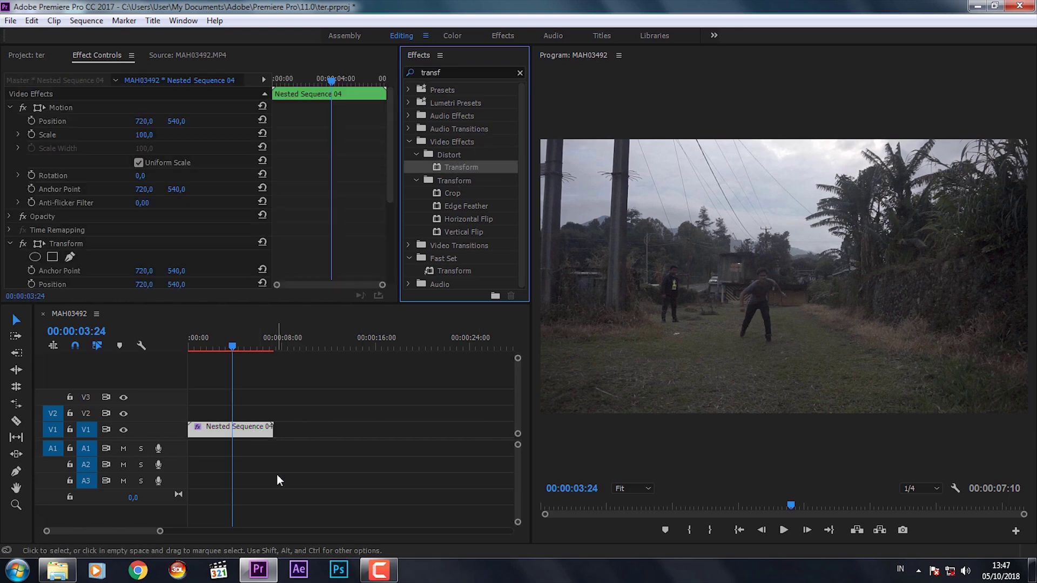
left_click(218, 345)
left_click_drag(219, 346, 242, 346)
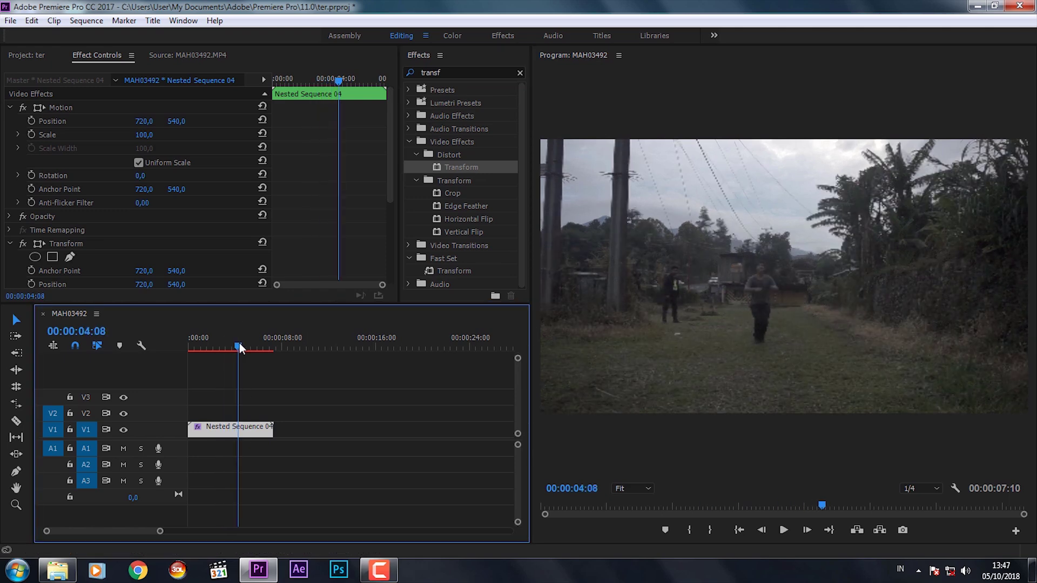
scroll(339, 83, "down", 5)
left_click_drag(339, 84, 324, 87)
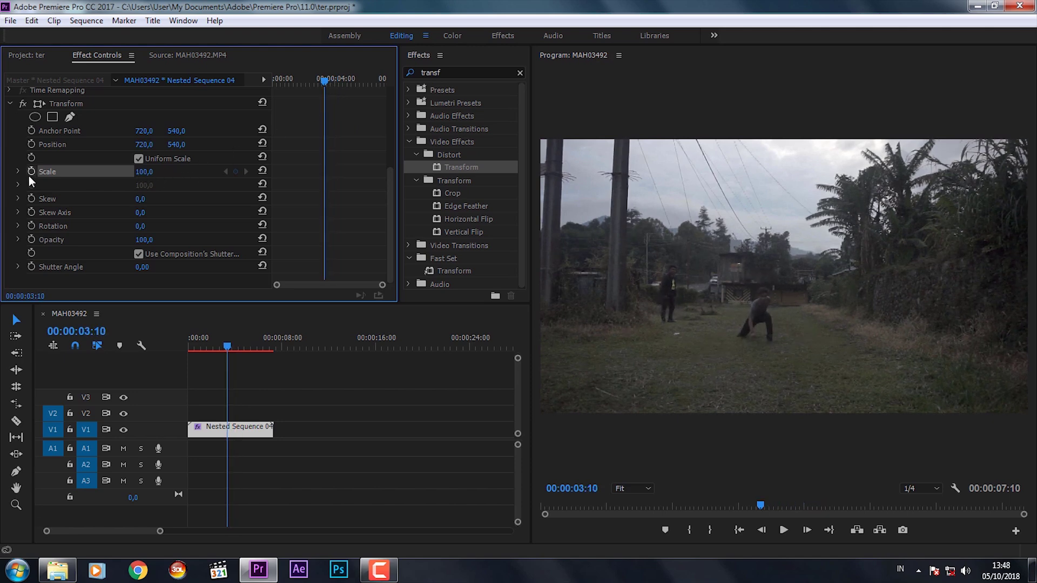
Keyframe Transform Scale from 100 at 03:10 to 118 at 03:26, then play back the punch-in
left_click(31, 173)
left_click_drag(326, 83, 317, 84)
left_click(143, 172)
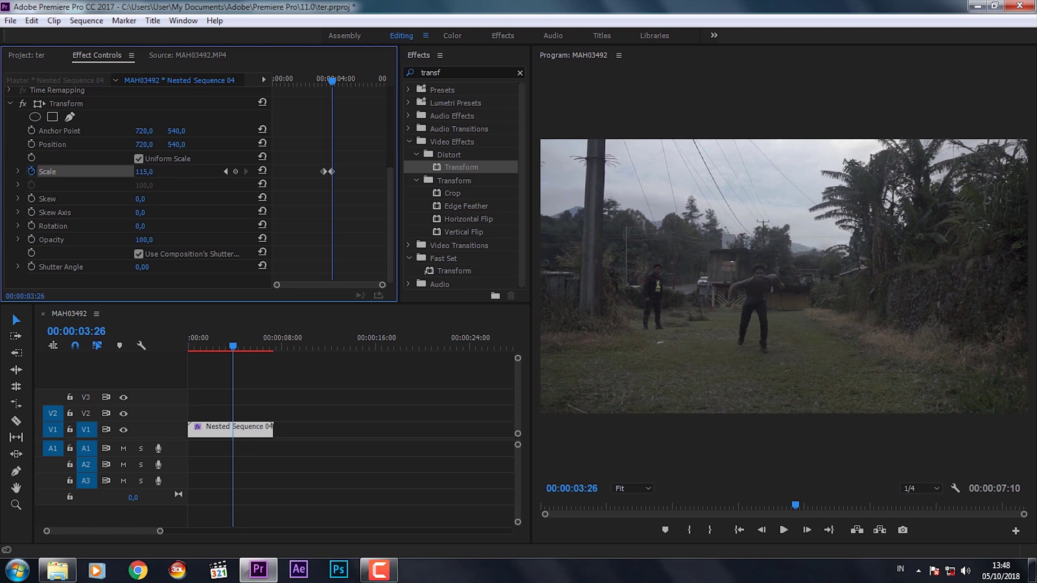
key("space")
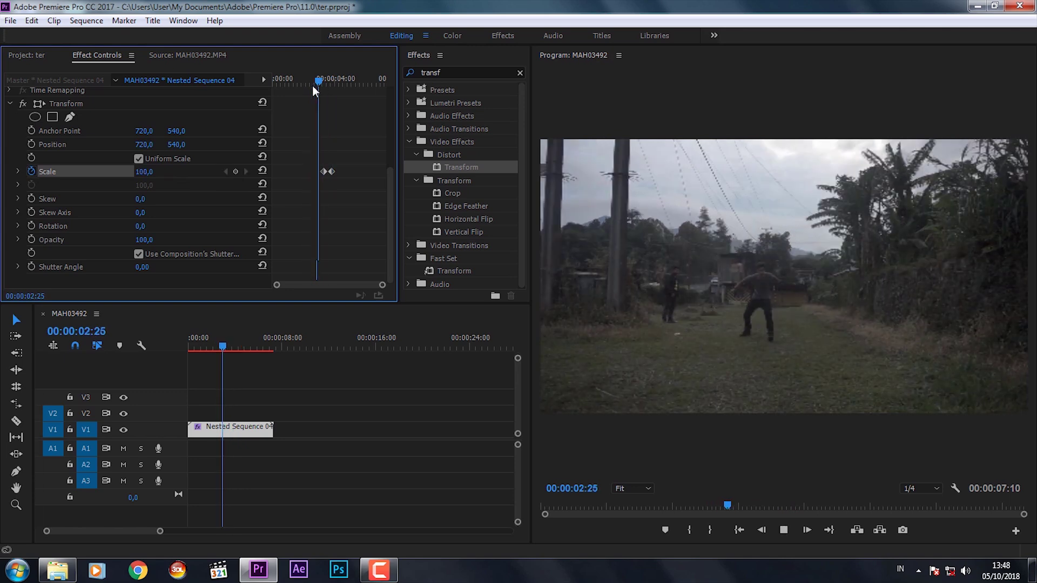
key("space")
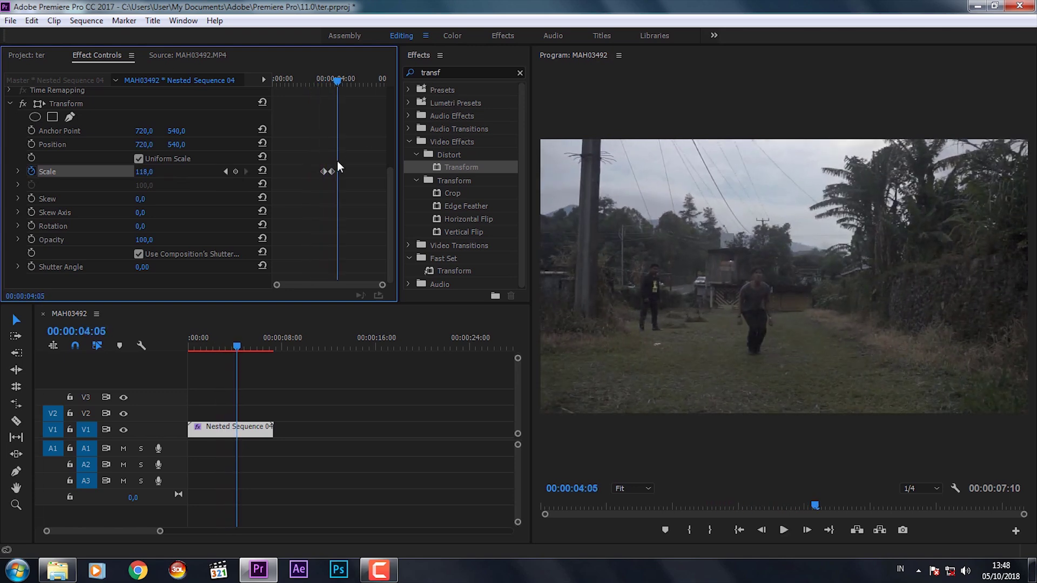
left_click(320, 81)
key("space")
key("space")
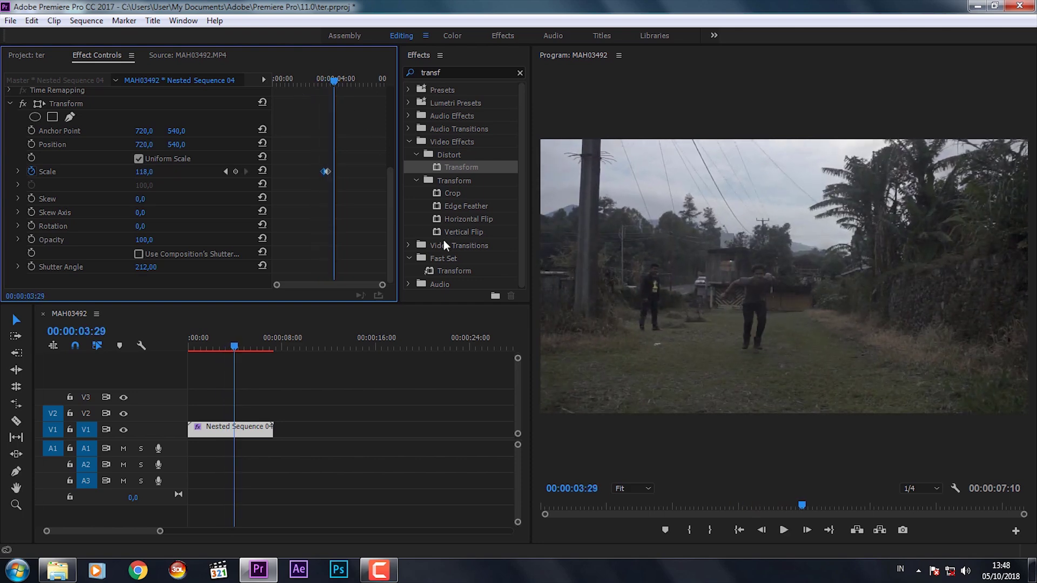
left_click_drag(333, 84, 342, 80)
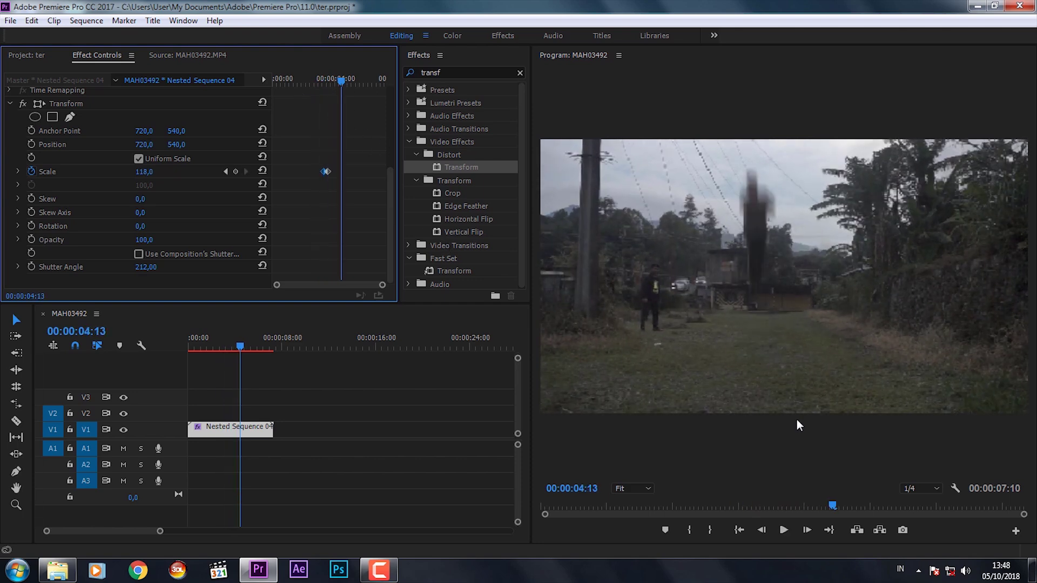
left_click(764, 534)
Start Transform Position keyframes at 04:10 and offset the shot on the first frames, e.g. 694,548
left_click(764, 533)
left_click(764, 534)
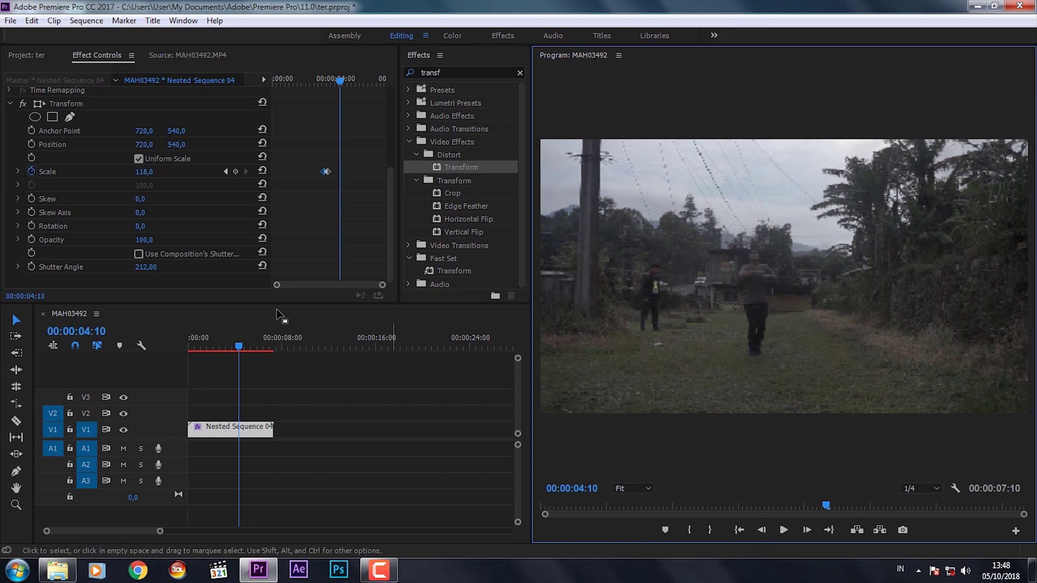
left_click(31, 144)
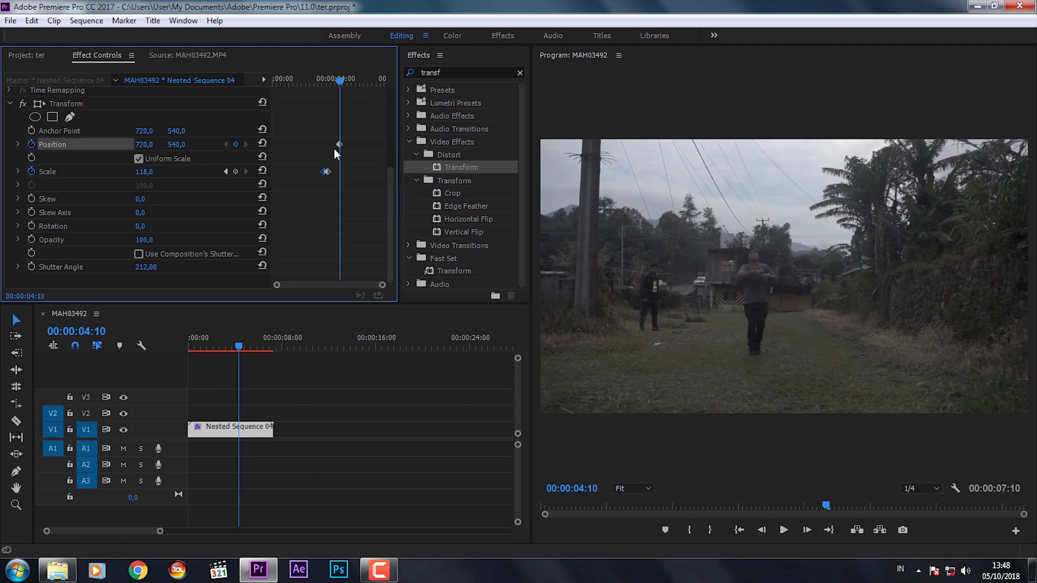
left_click_drag(382, 285, 374, 284)
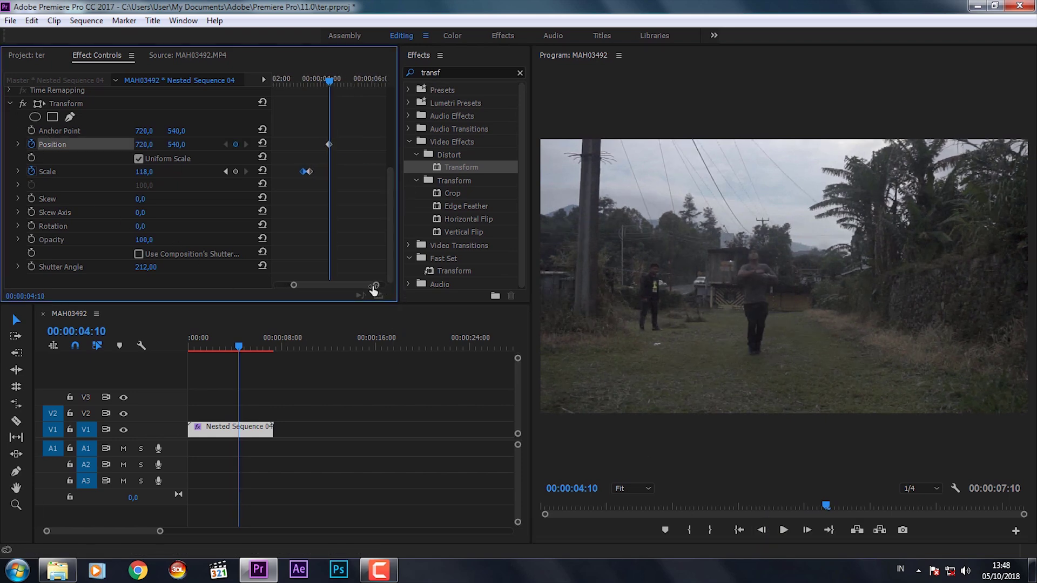
left_click(806, 532)
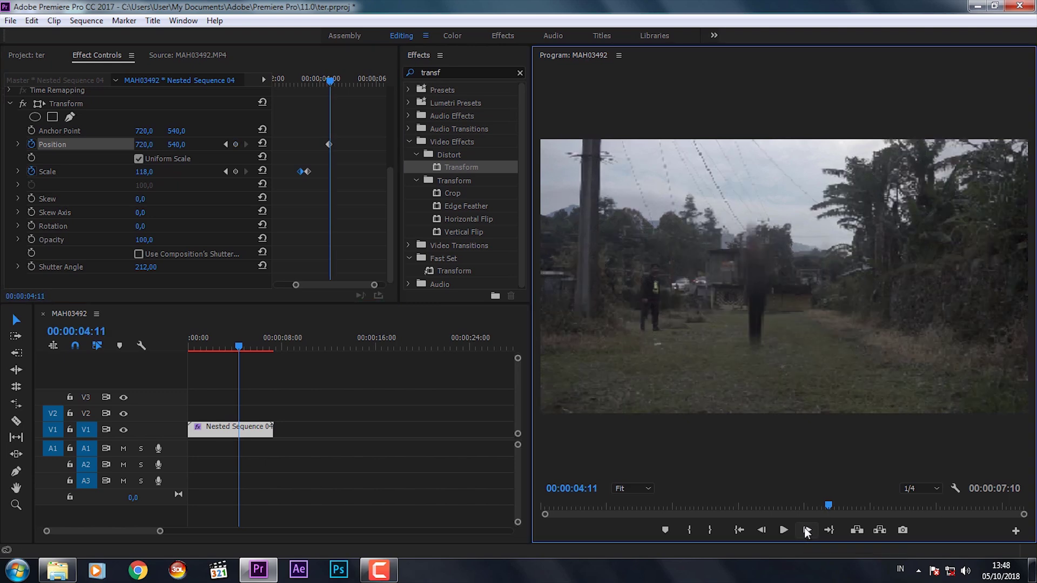
mouse_move(144, 144)
left_mouse_down()
mouse_move(163, 144)
mouse_move(155, 144)
left_mouse_up()
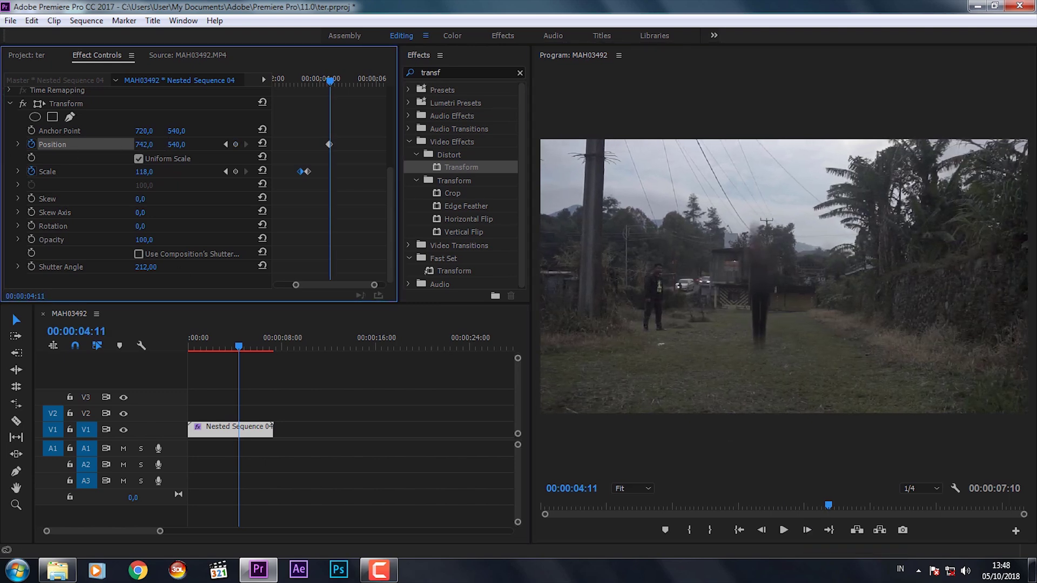
left_click(807, 531)
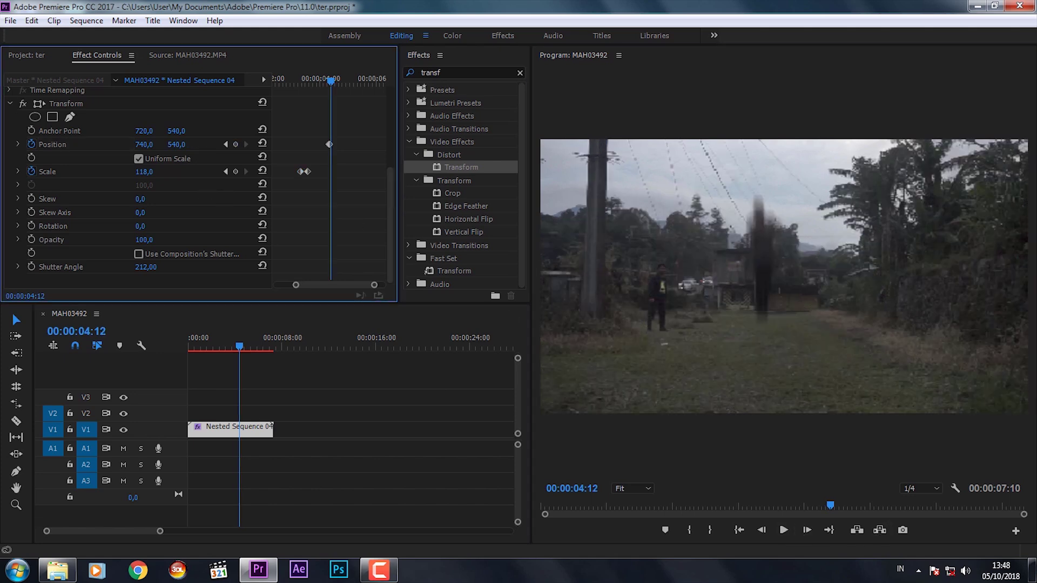
key("Right")
key("Right")
mouse_move(144, 144)
left_mouse_down()
mouse_move(119, 144)
mouse_move(180, 144)
mouse_move(171, 144)
left_mouse_up()
Keep offsetting Position on every frame through 04:20, ending near 742 / 603
key("Right")
mouse_move(176, 144)
left_mouse_down()
mouse_move(184, 146)
mouse_move(135, 145)
mouse_move(179, 175)
left_mouse_up()
key("Right")
left_click(807, 530)
key("Right")
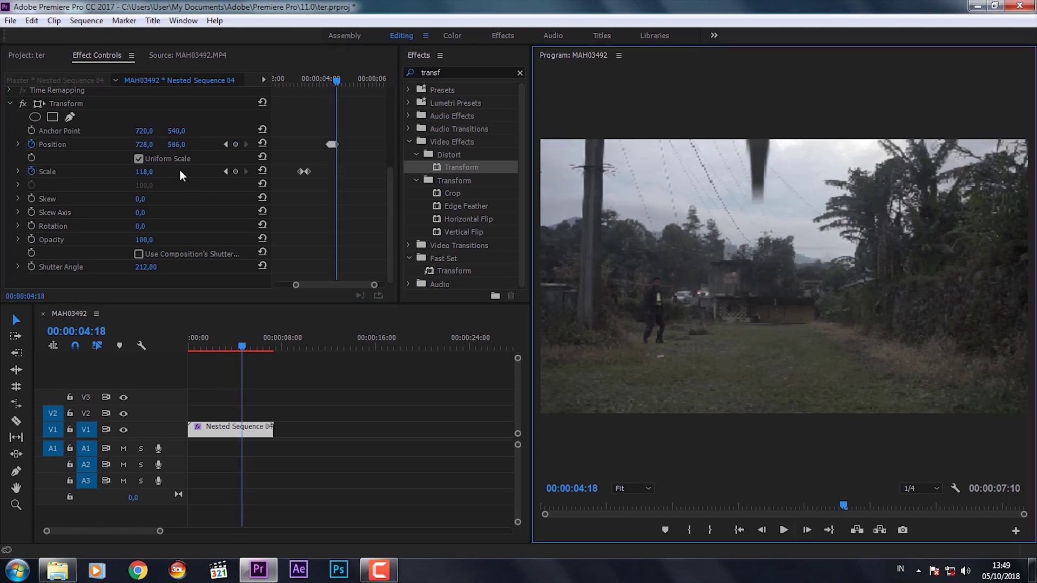
left_click_drag(143, 144, 159, 144)
left_click_drag(176, 145, 185, 144)
left_click(807, 530)
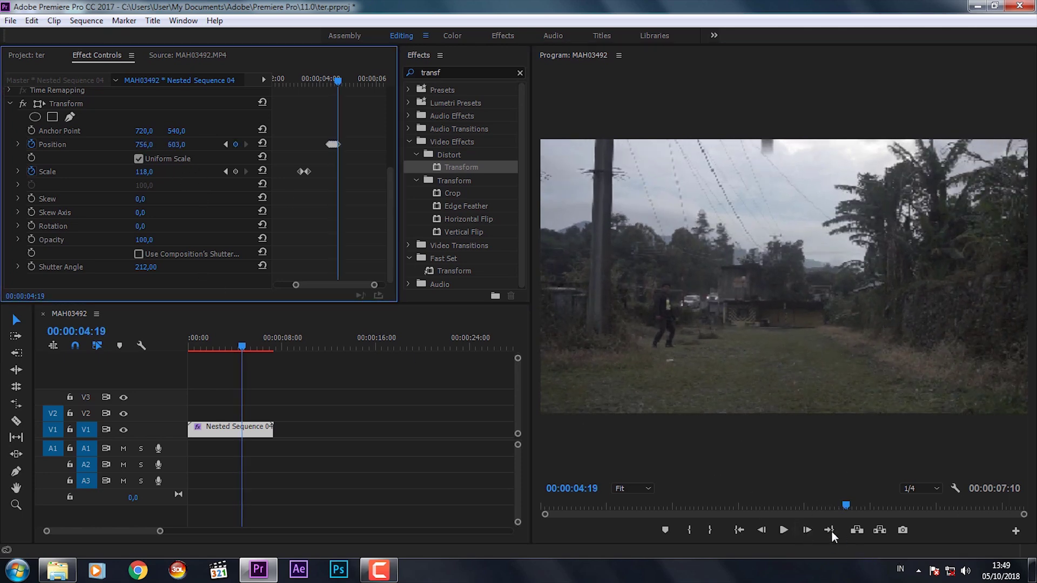
left_click(809, 531)
scroll(337, 167, "up", 2)
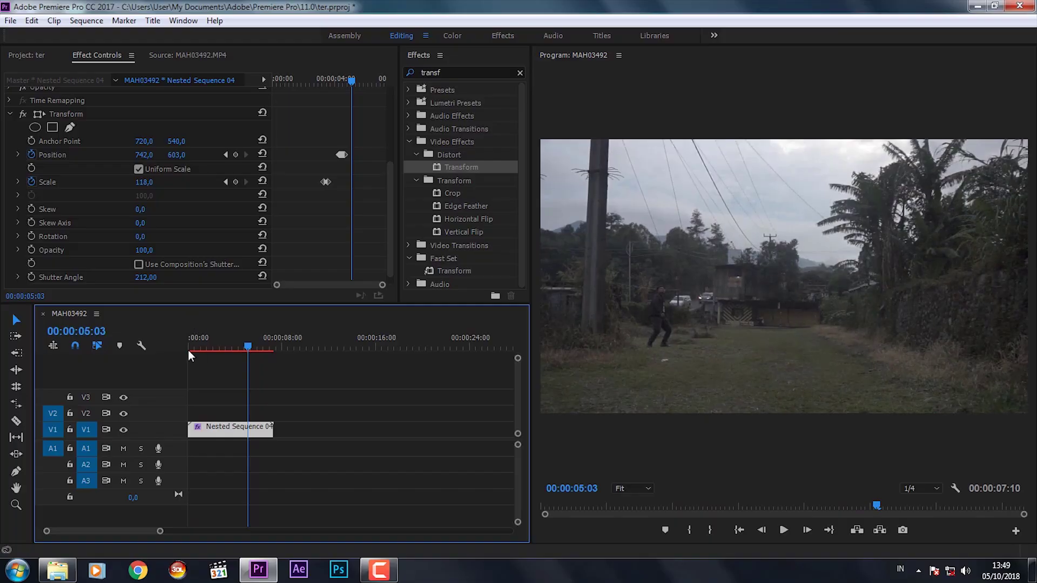
Keyframe Motion Scale at 100 at the start and about 116 at 07:08
key("space")
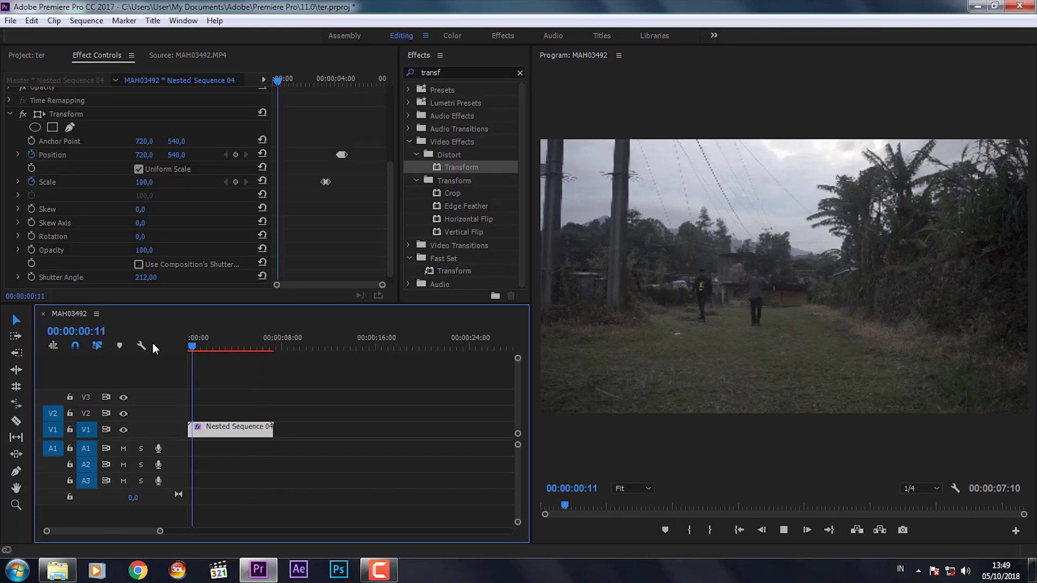
key("space")
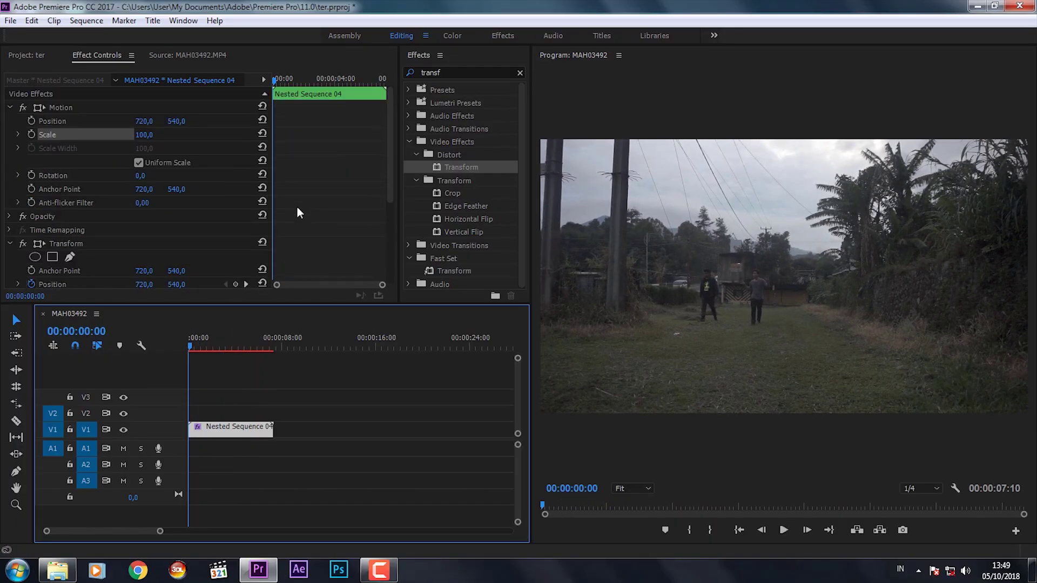
left_click(32, 135)
mouse_move(309, 87)
left_mouse_down()
mouse_move(351, 91)
mouse_move(374, 80)
left_mouse_up()
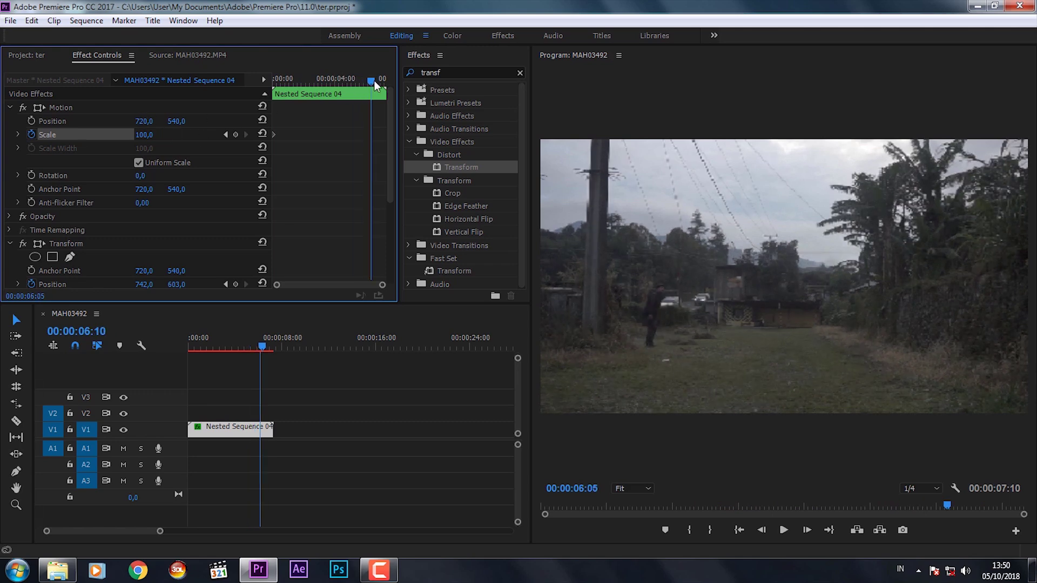
left_click_drag(374, 79, 386, 82)
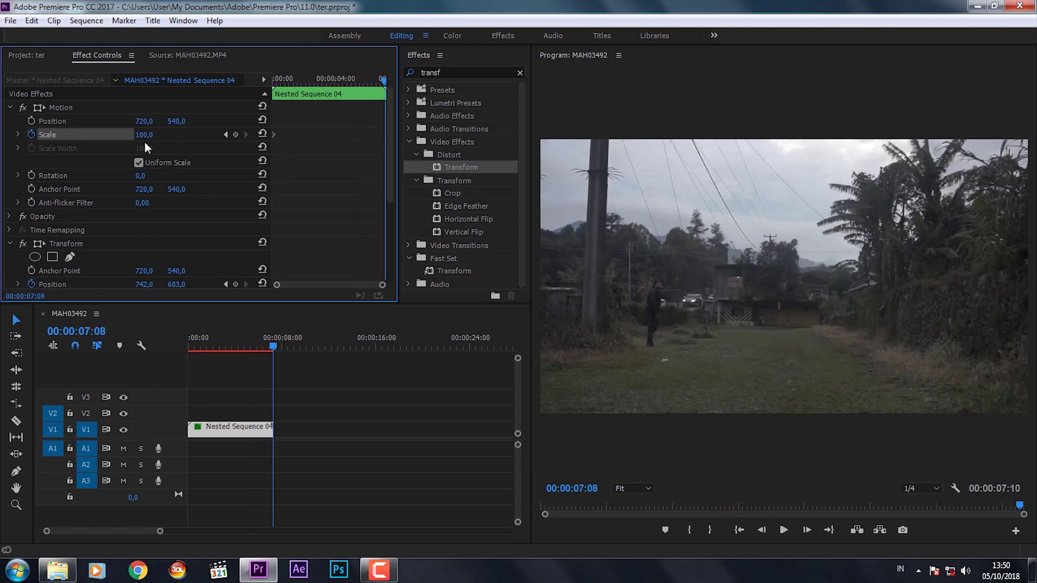
left_click_drag(144, 134, 160, 134)
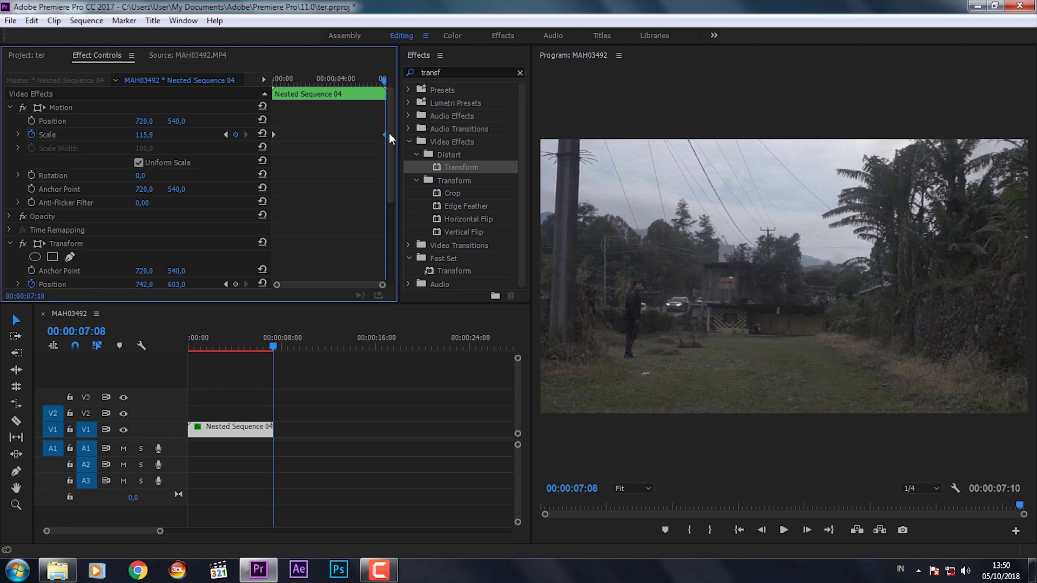
Play the slow push-in back from the start to review it
left_click(190, 343)
key("space")
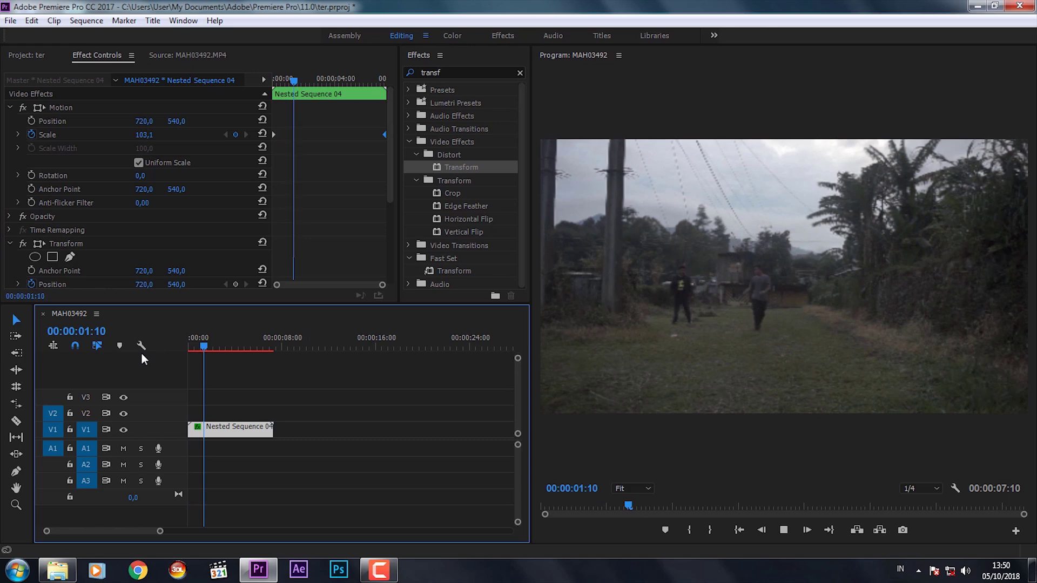
key("space")
key("Home")
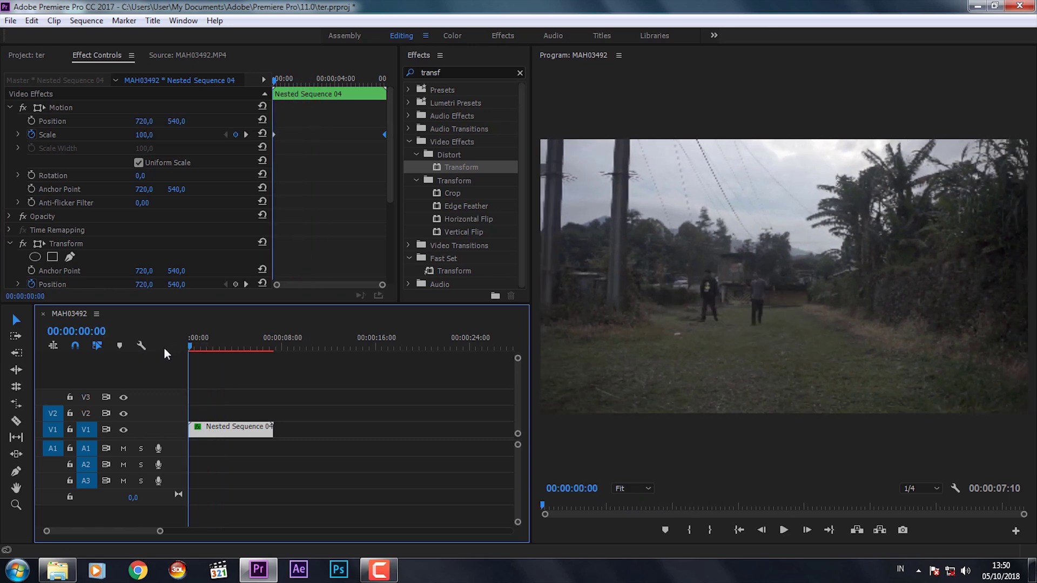
key("space")
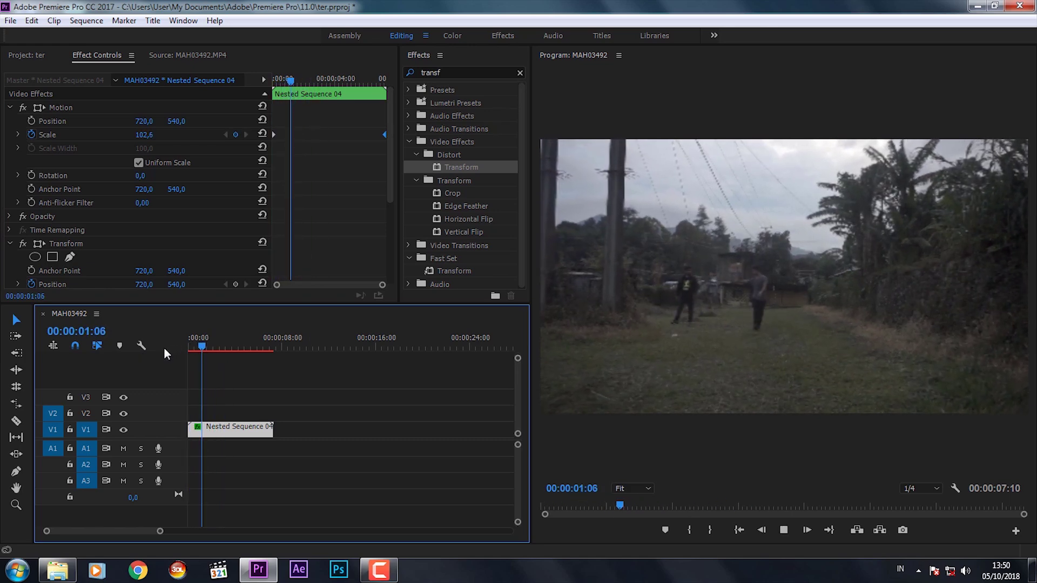